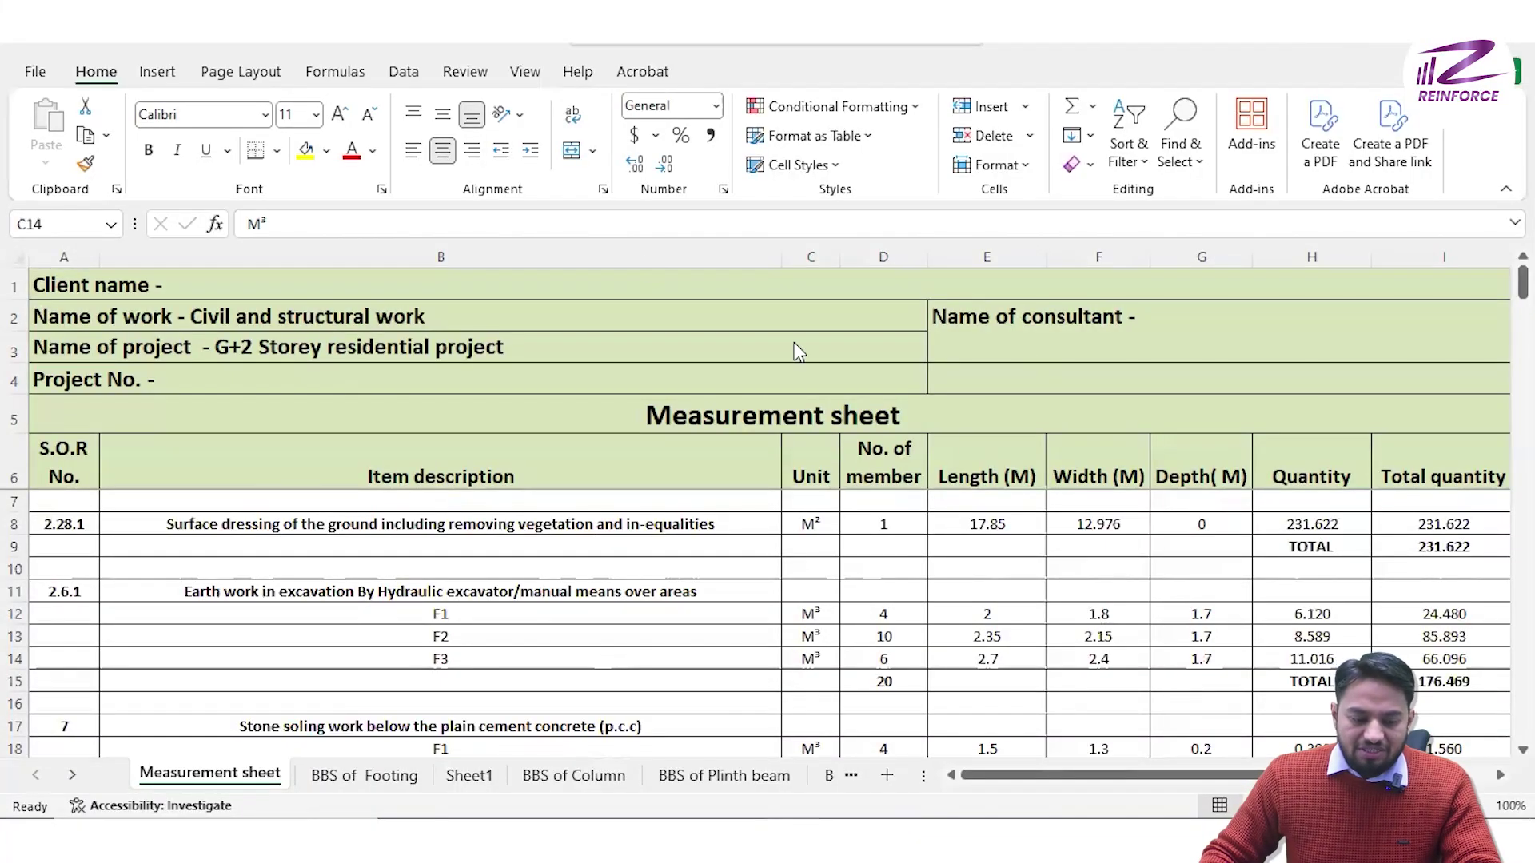
Step: Examine the Measurement sheet's title and project header rows, plus its first item on surface dressing
left_click(370, 406)
left_click(370, 406)
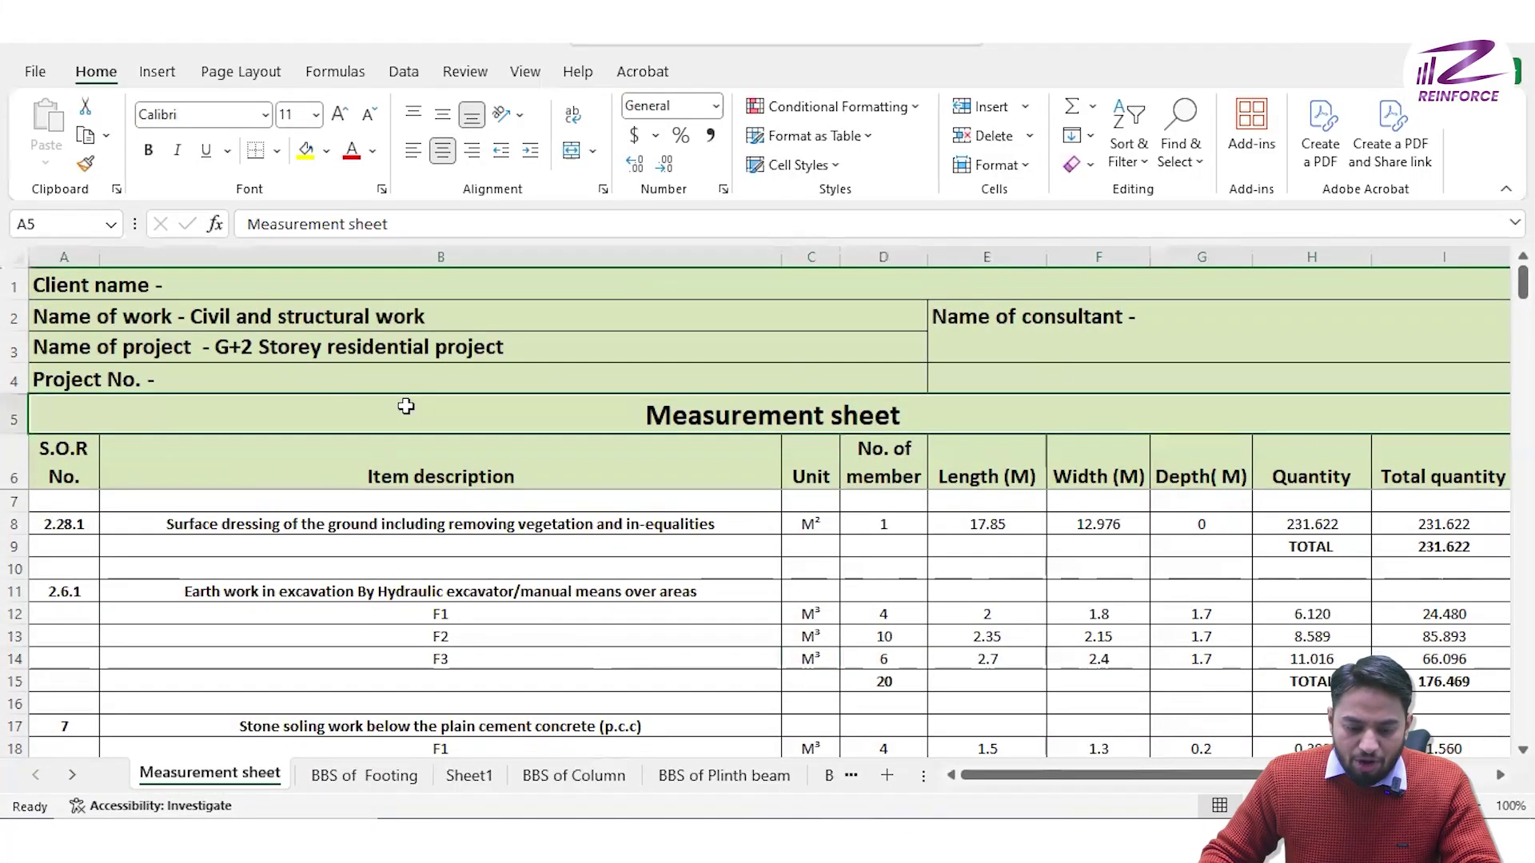
left_click(583, 482)
left_click_drag(90, 285, 1019, 422)
left_click(773, 519)
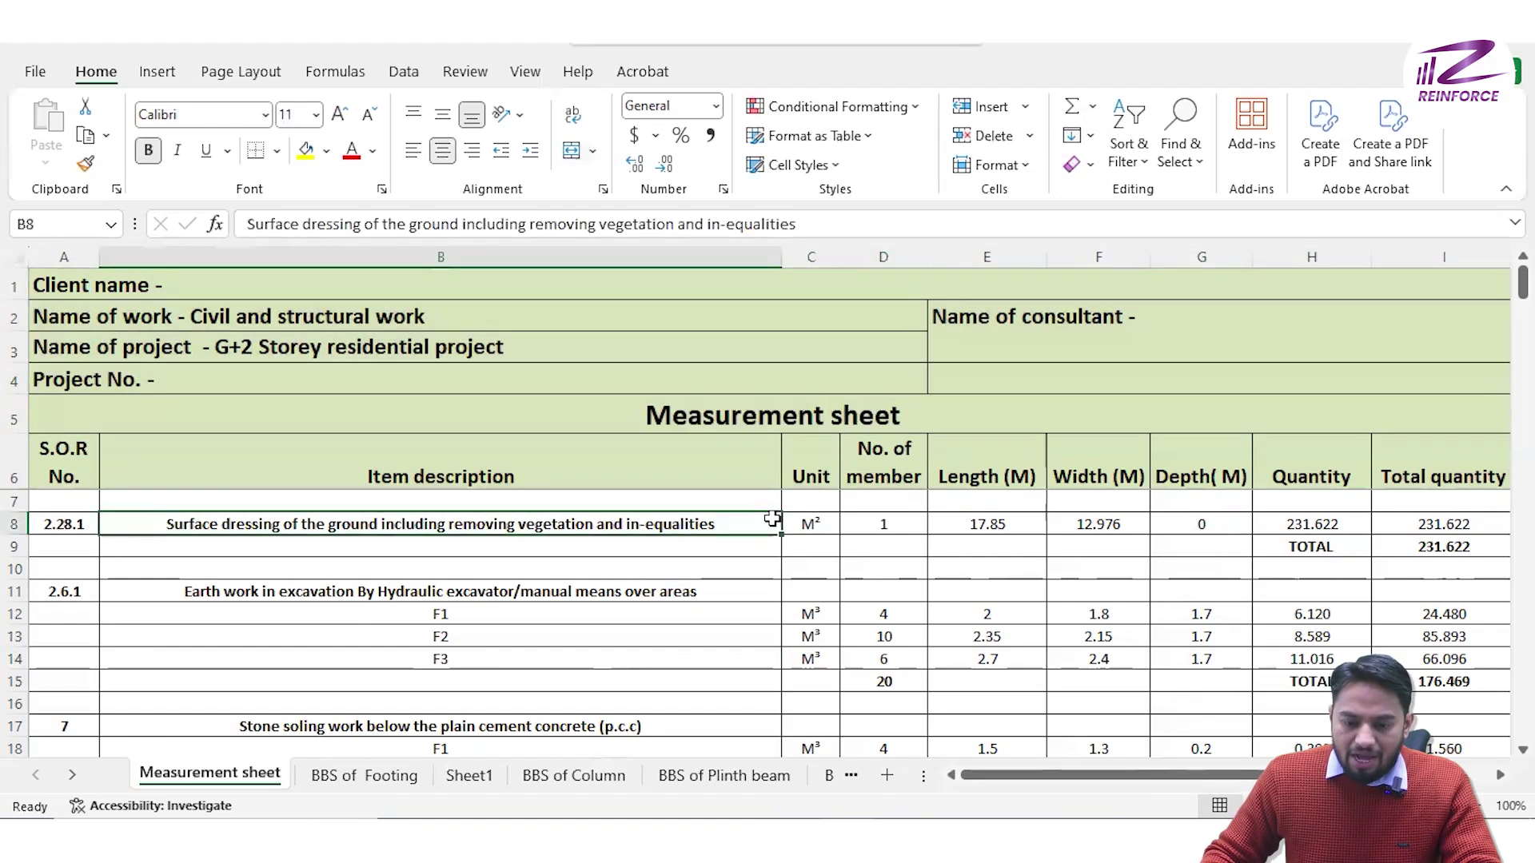
Step: Mark each Measurement sheet column from S.O.R No. through Total quantity with a translucent red rectangle
key("alt+Tab")
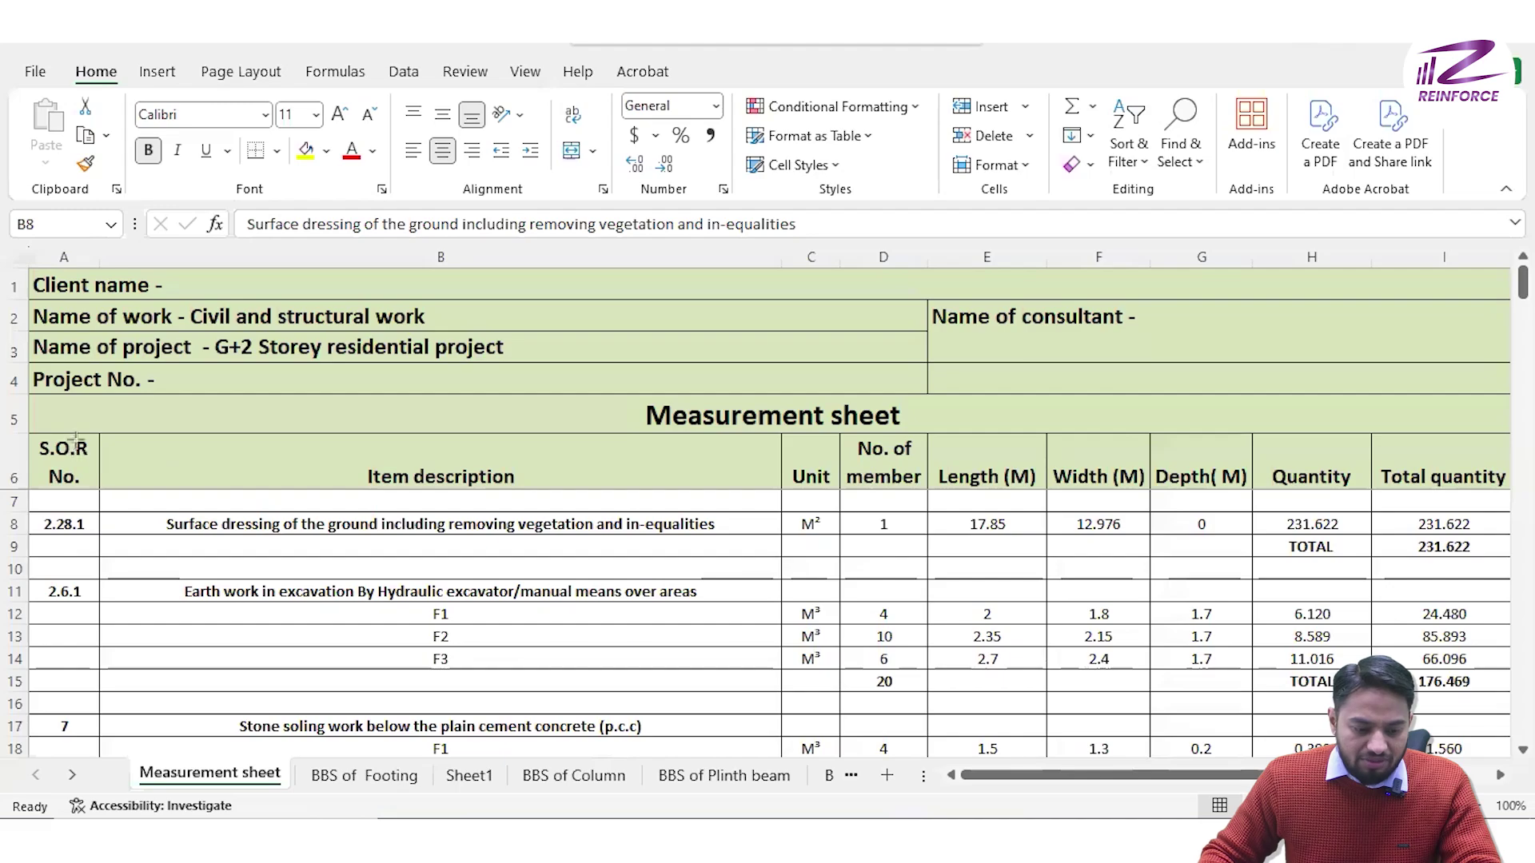
left_click_drag(90, 430, 30, 697)
left_click_drag(160, 432, 746, 689)
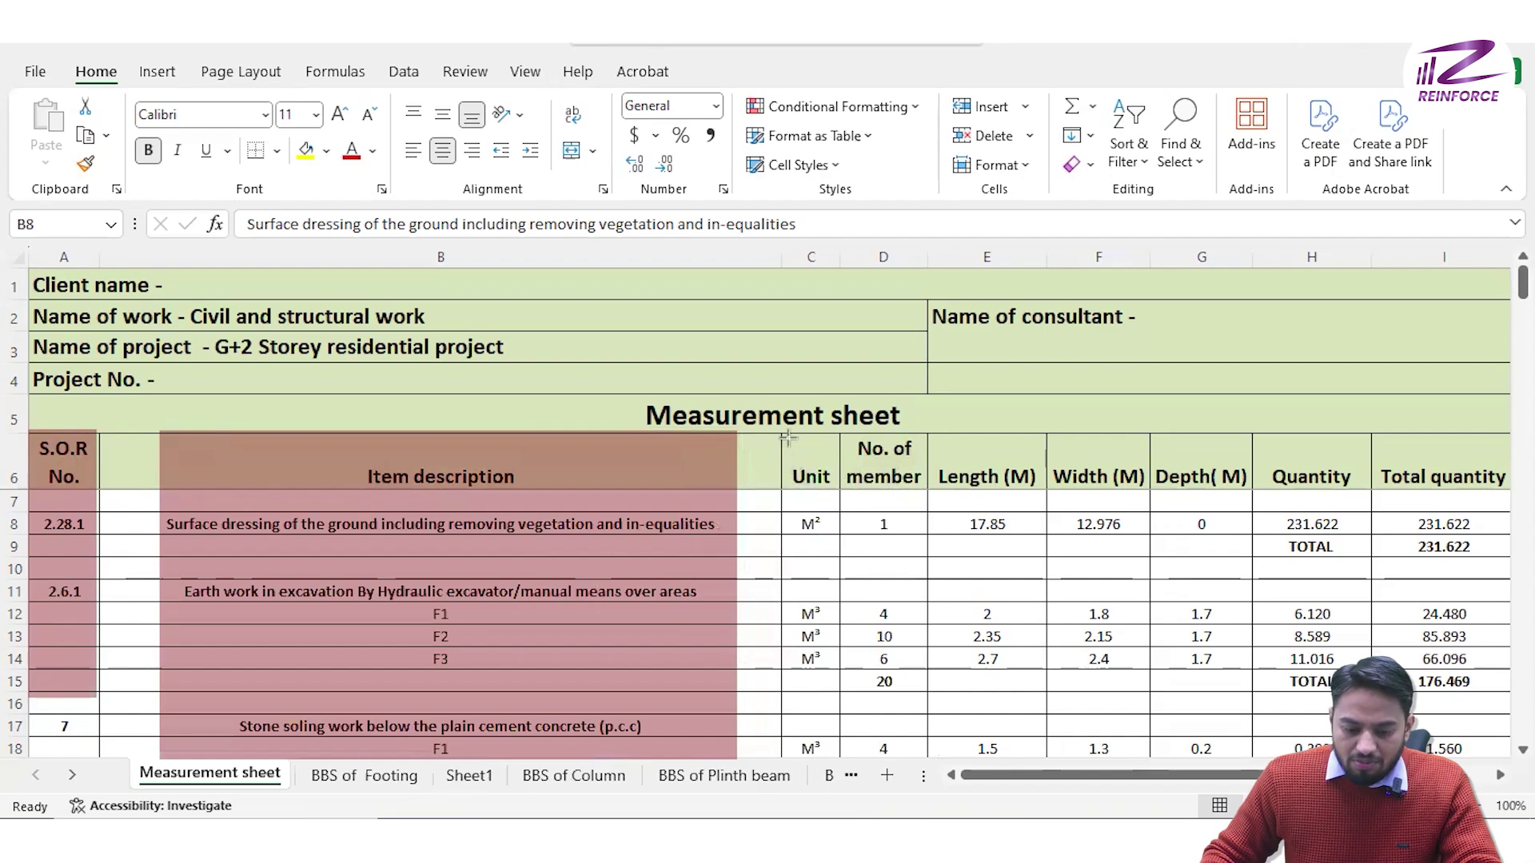
left_click_drag(788, 437, 829, 617)
left_click_drag(858, 434, 925, 617)
left_click_drag(961, 445, 1040, 612)
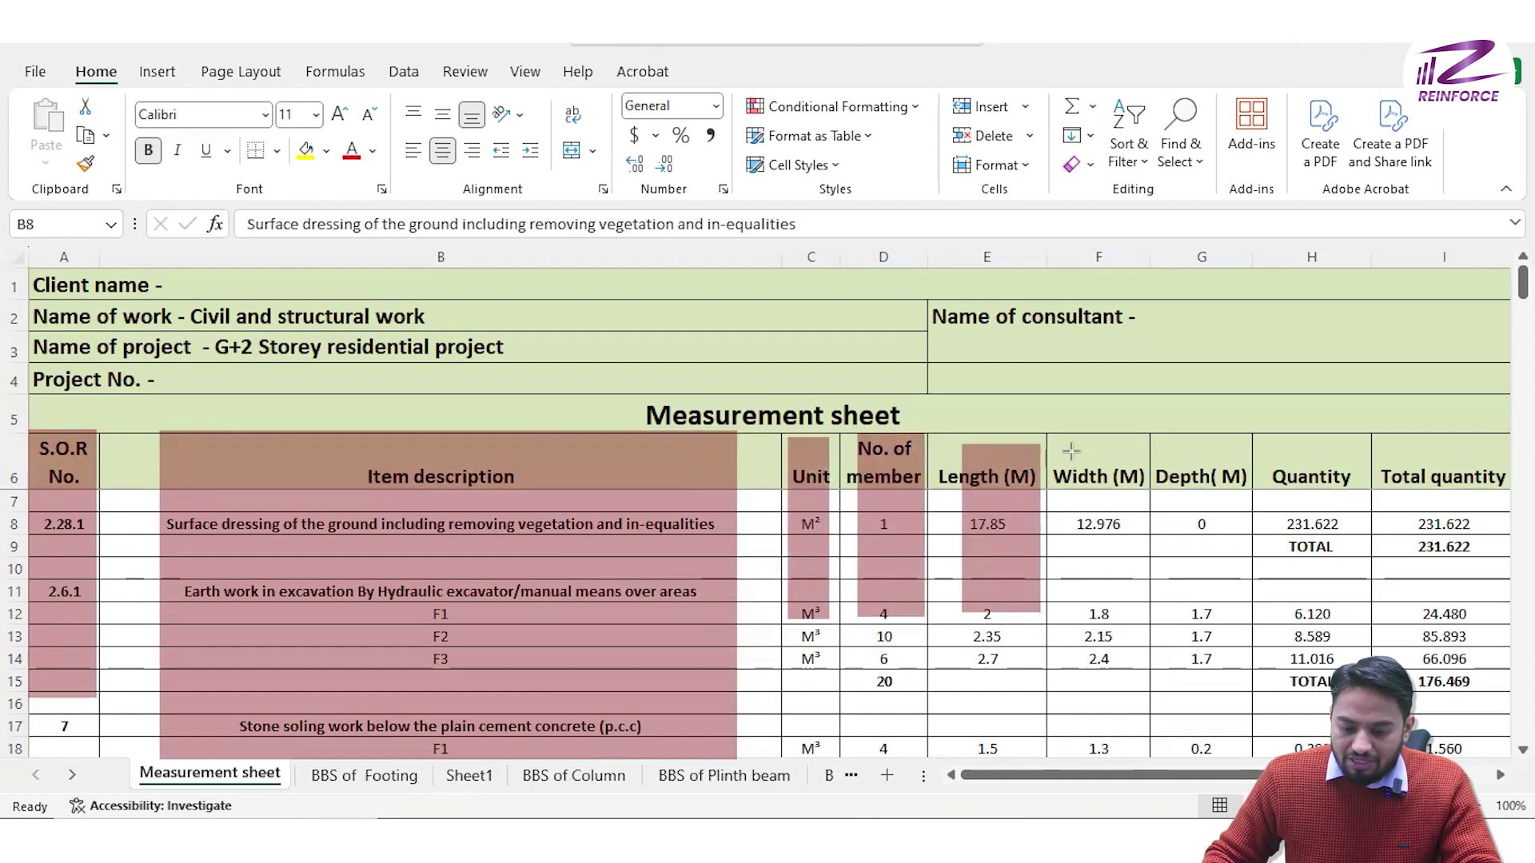
left_click_drag(1069, 449, 1149, 595)
left_click_drag(1176, 441, 1239, 572)
left_click_drag(1276, 442, 1343, 574)
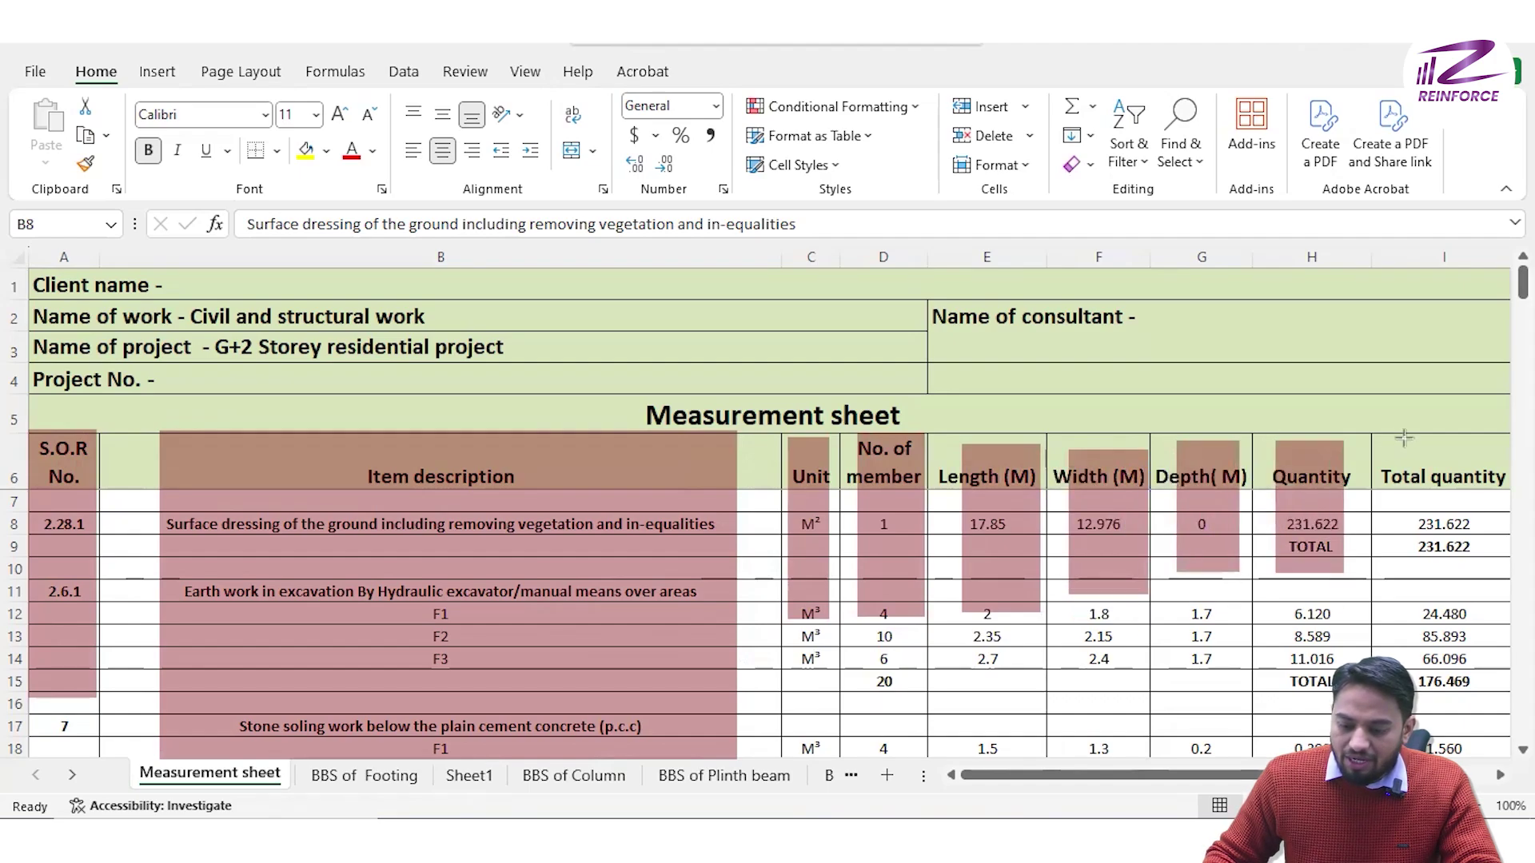
left_click_drag(1373, 438, 1508, 629)
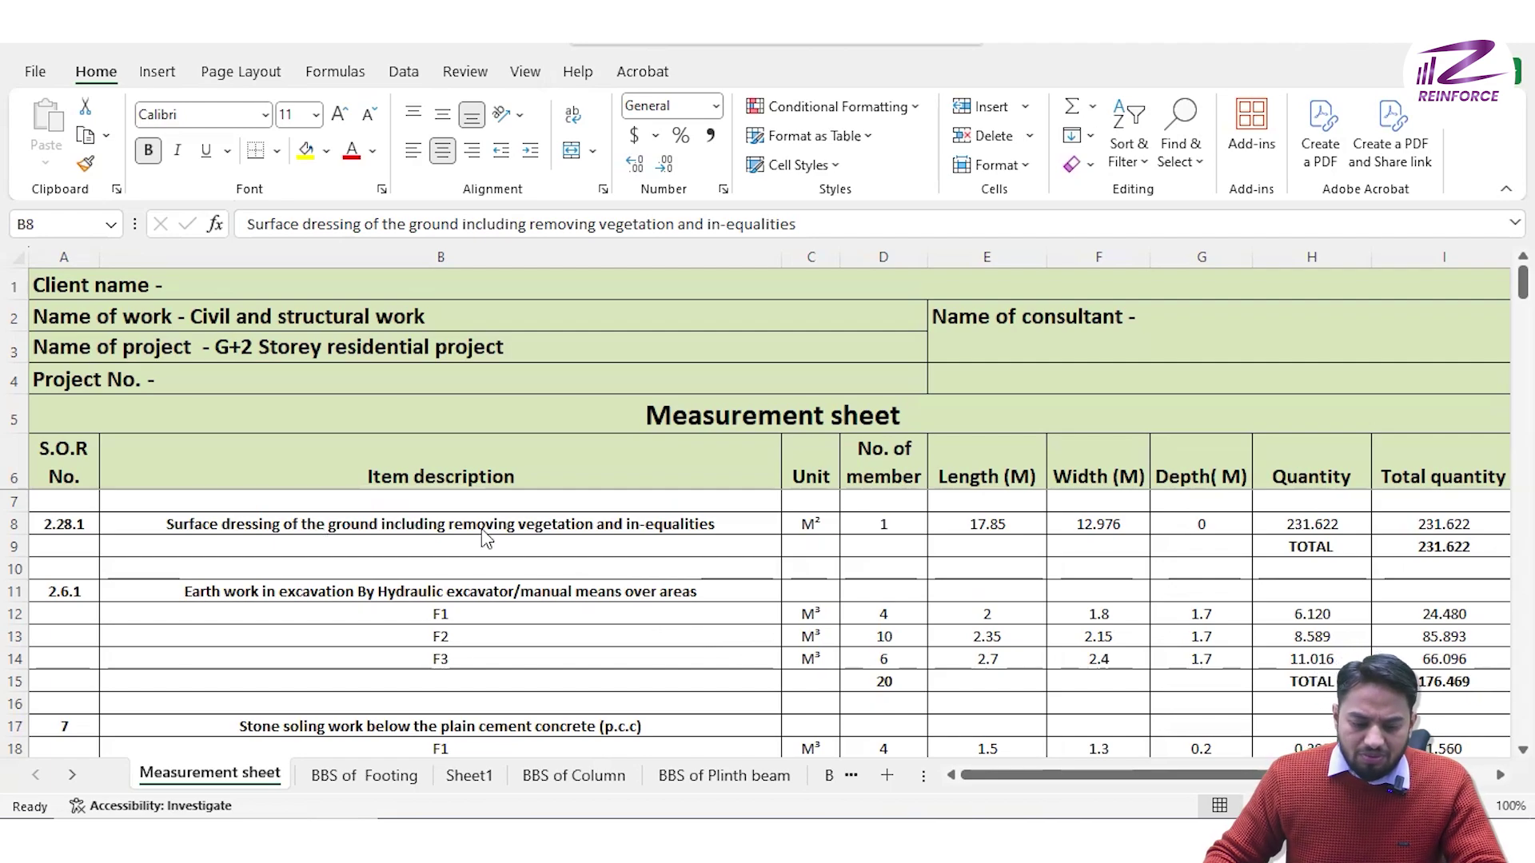
Step: Review the surface dressing, earthwork excavation and stone soling items, checking the total quantities for excavation and soling
left_click(564, 531)
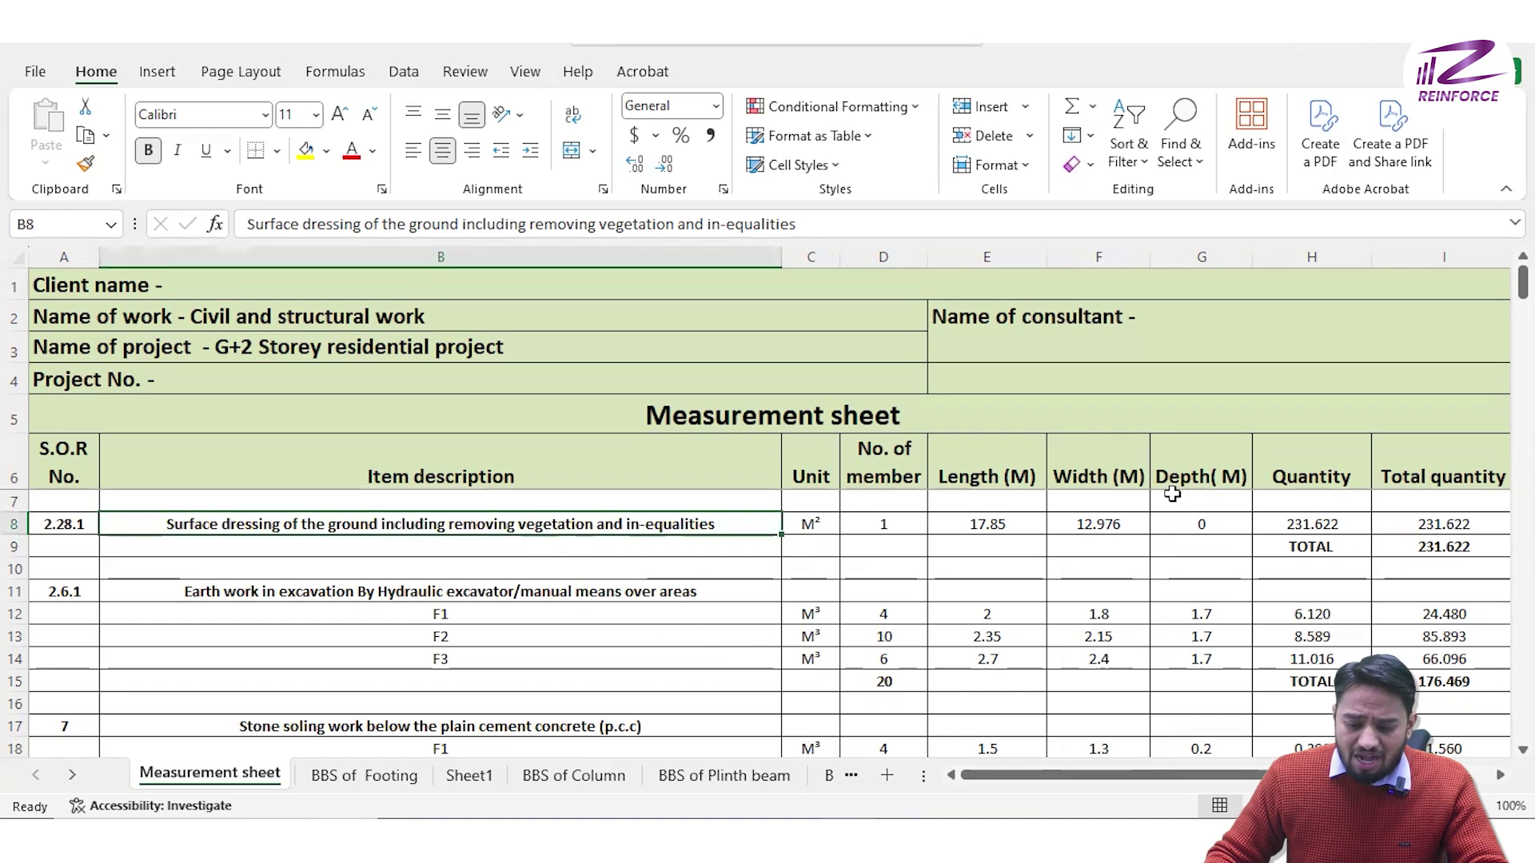
left_click(315, 590)
left_click(1447, 681)
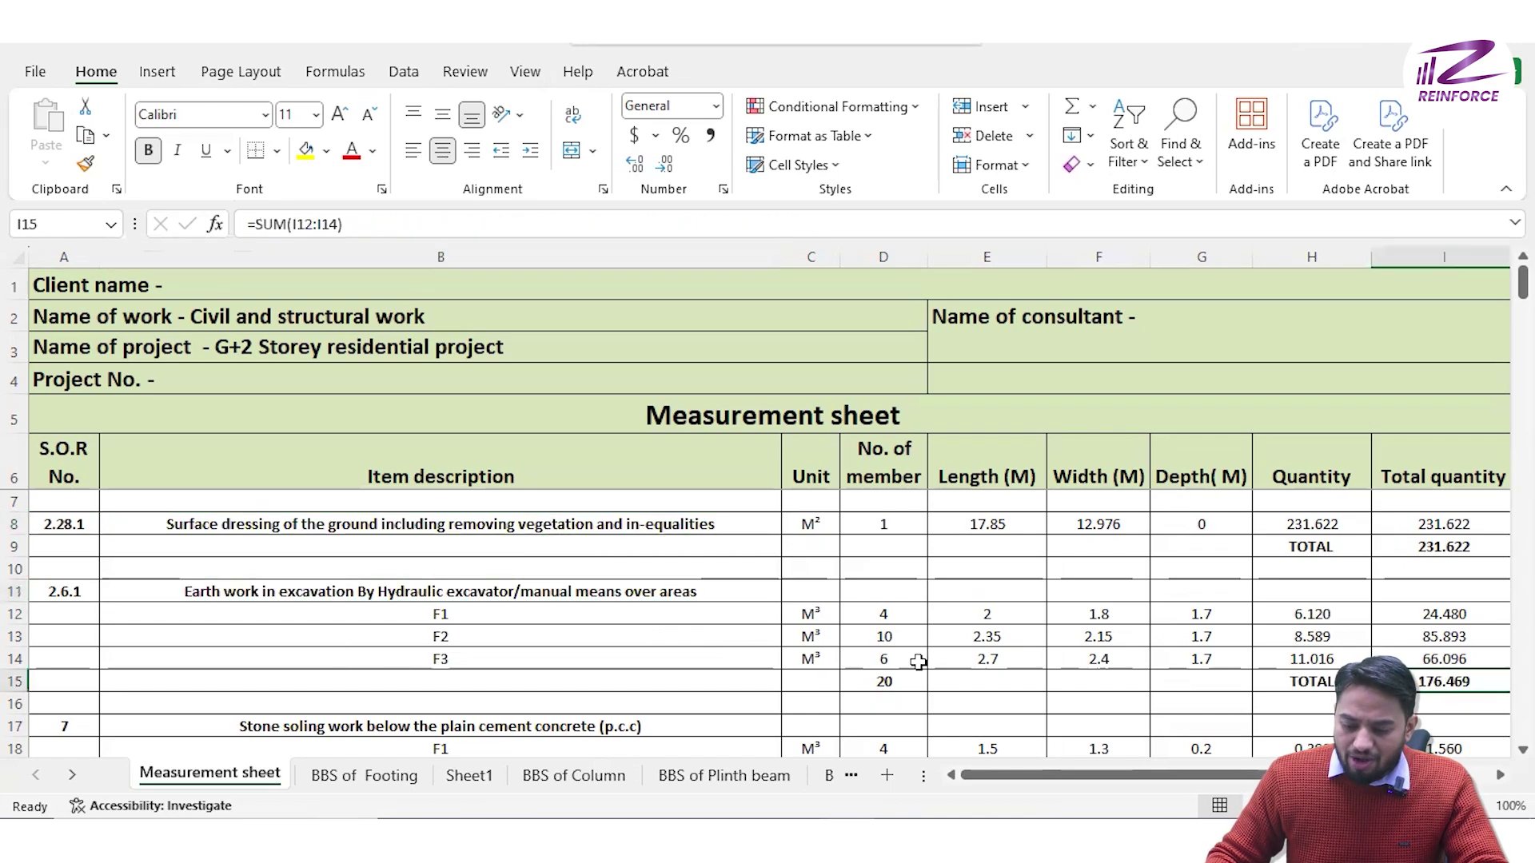
scroll(834, 653, "down", 1)
left_click(532, 661)
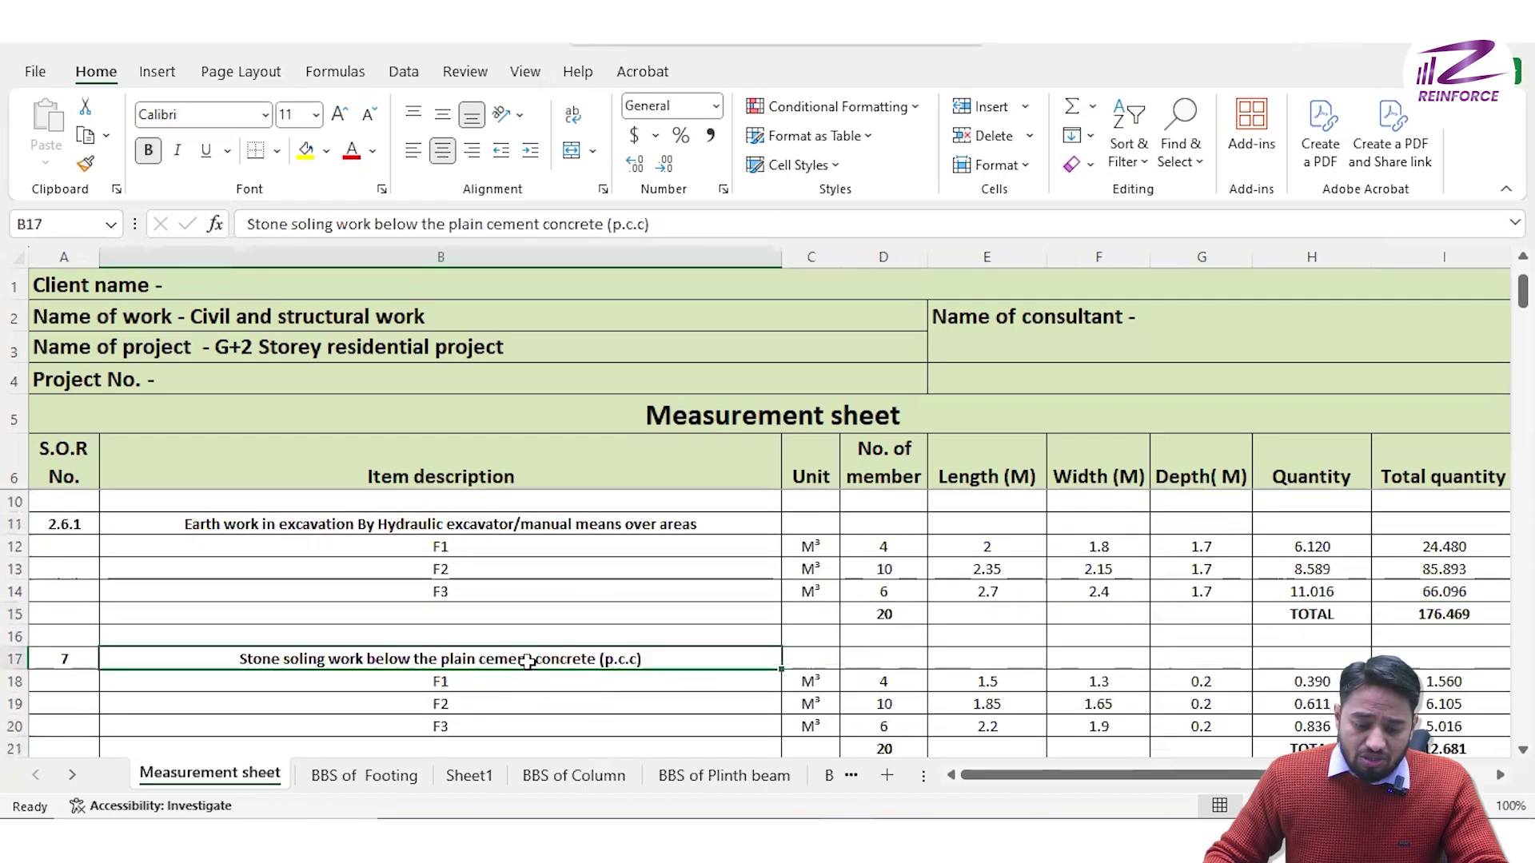
scroll(1423, 688, "down", 1)
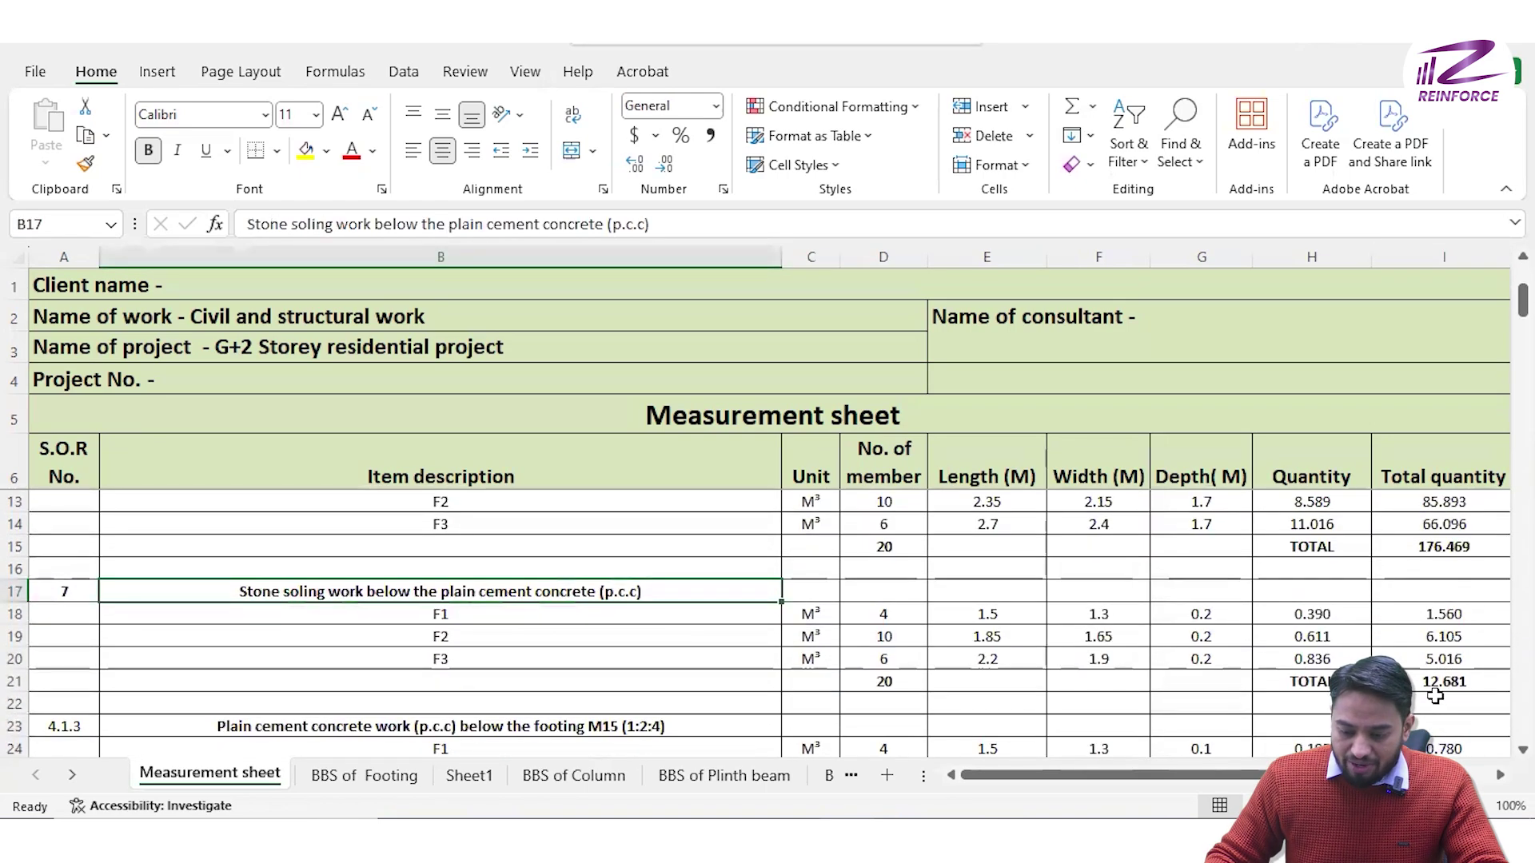
left_click(1426, 686)
Step: Check the total quantity for plain cement concrete below the footing, and look through the items down to the first floor beam work
scroll(1426, 692, "down", 2)
left_click(628, 593)
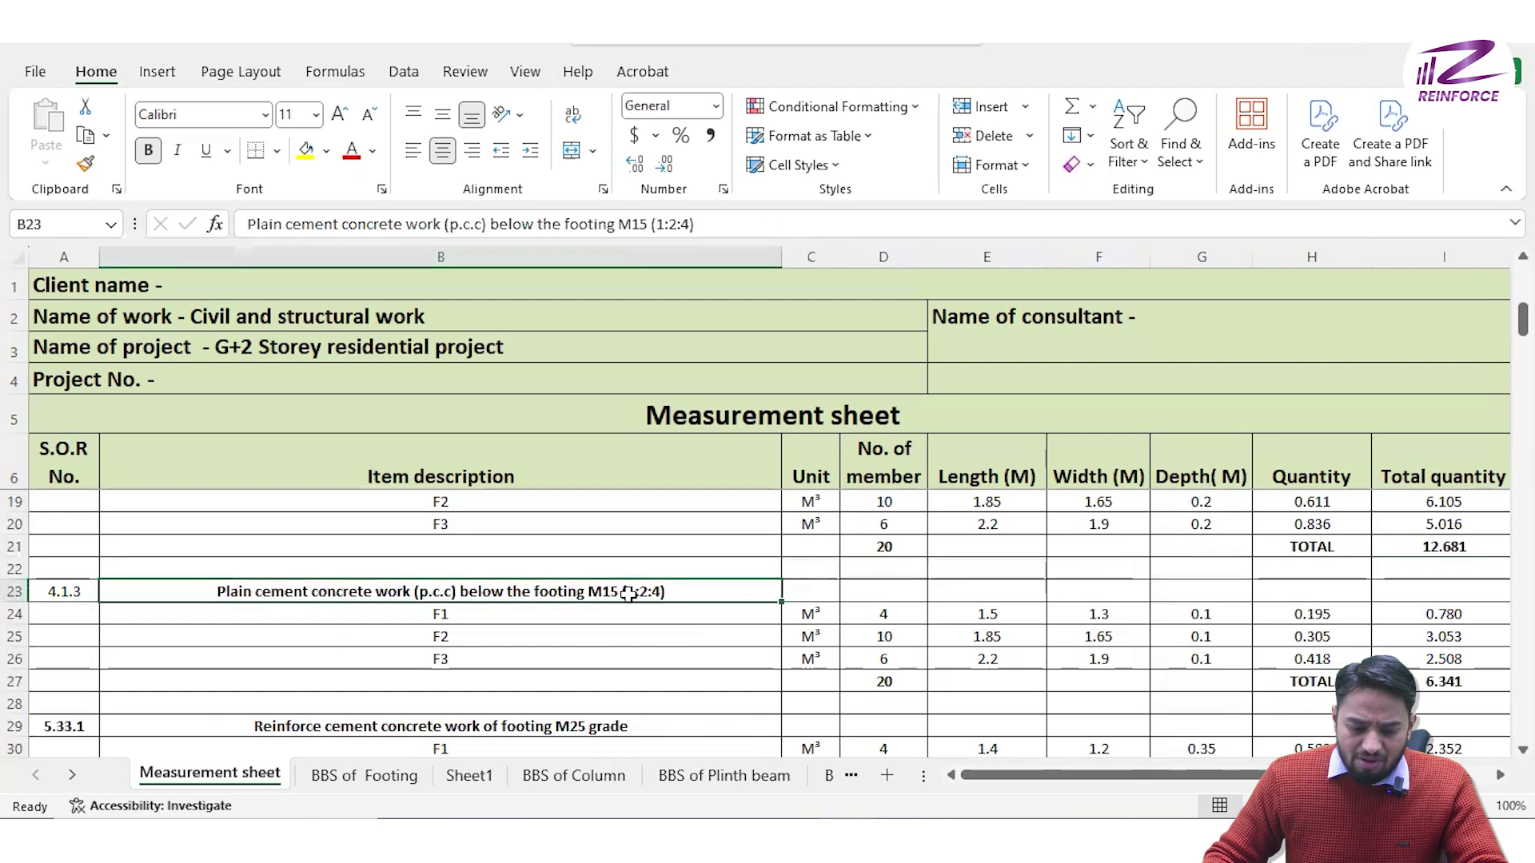
left_click(1417, 684)
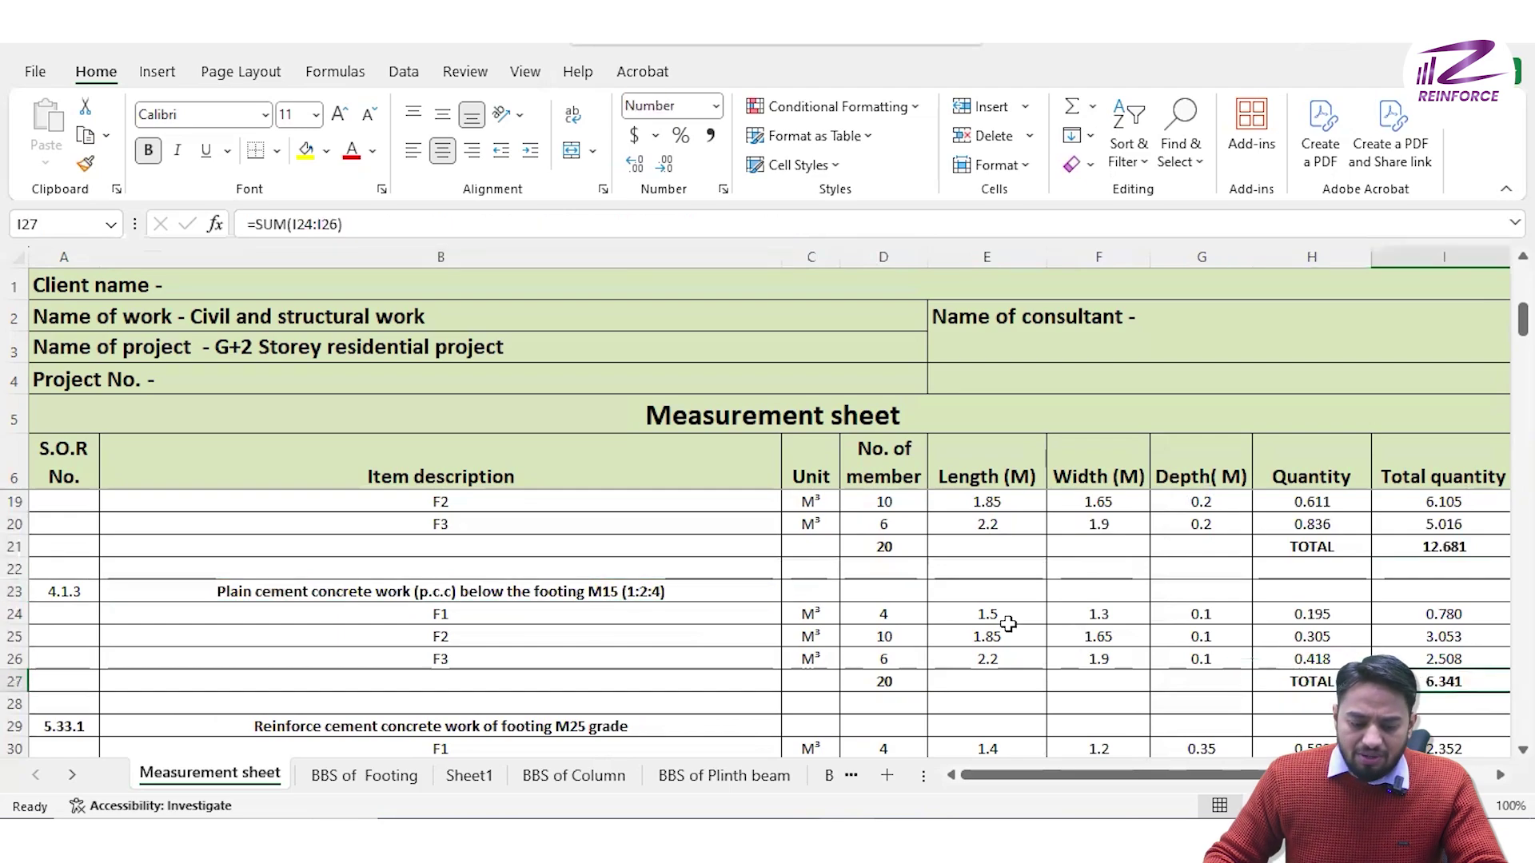
scroll(748, 636, "down", 1)
scroll(748, 636, "down", 8)
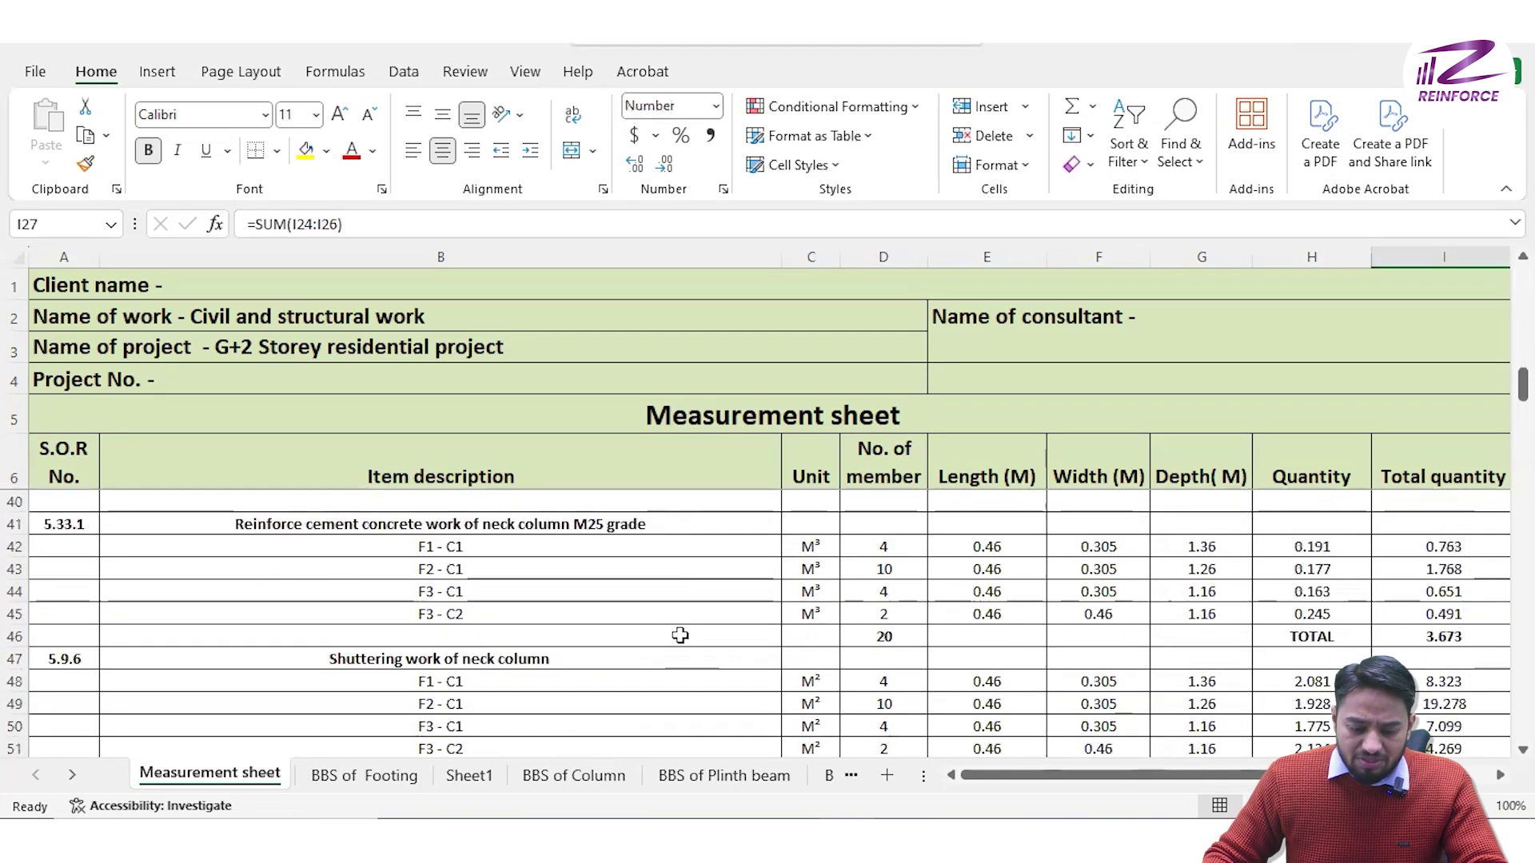
scroll(679, 635, "down", 6)
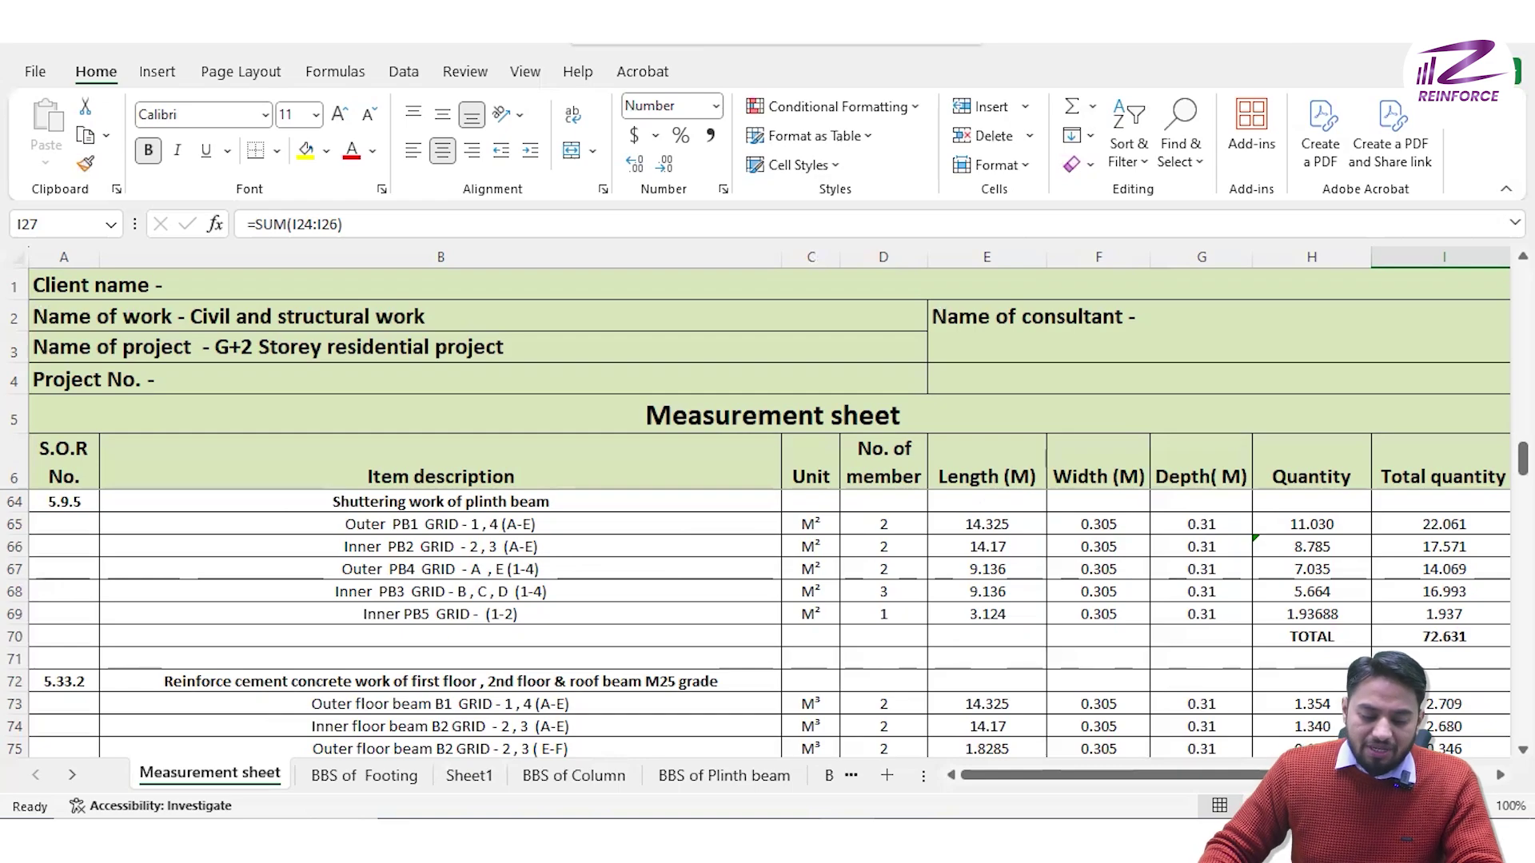
Step: Open the BBS of Footing sheet and look over the footing bar schedule up to its header
left_click(363, 775)
scroll(559, 621, "up", 5)
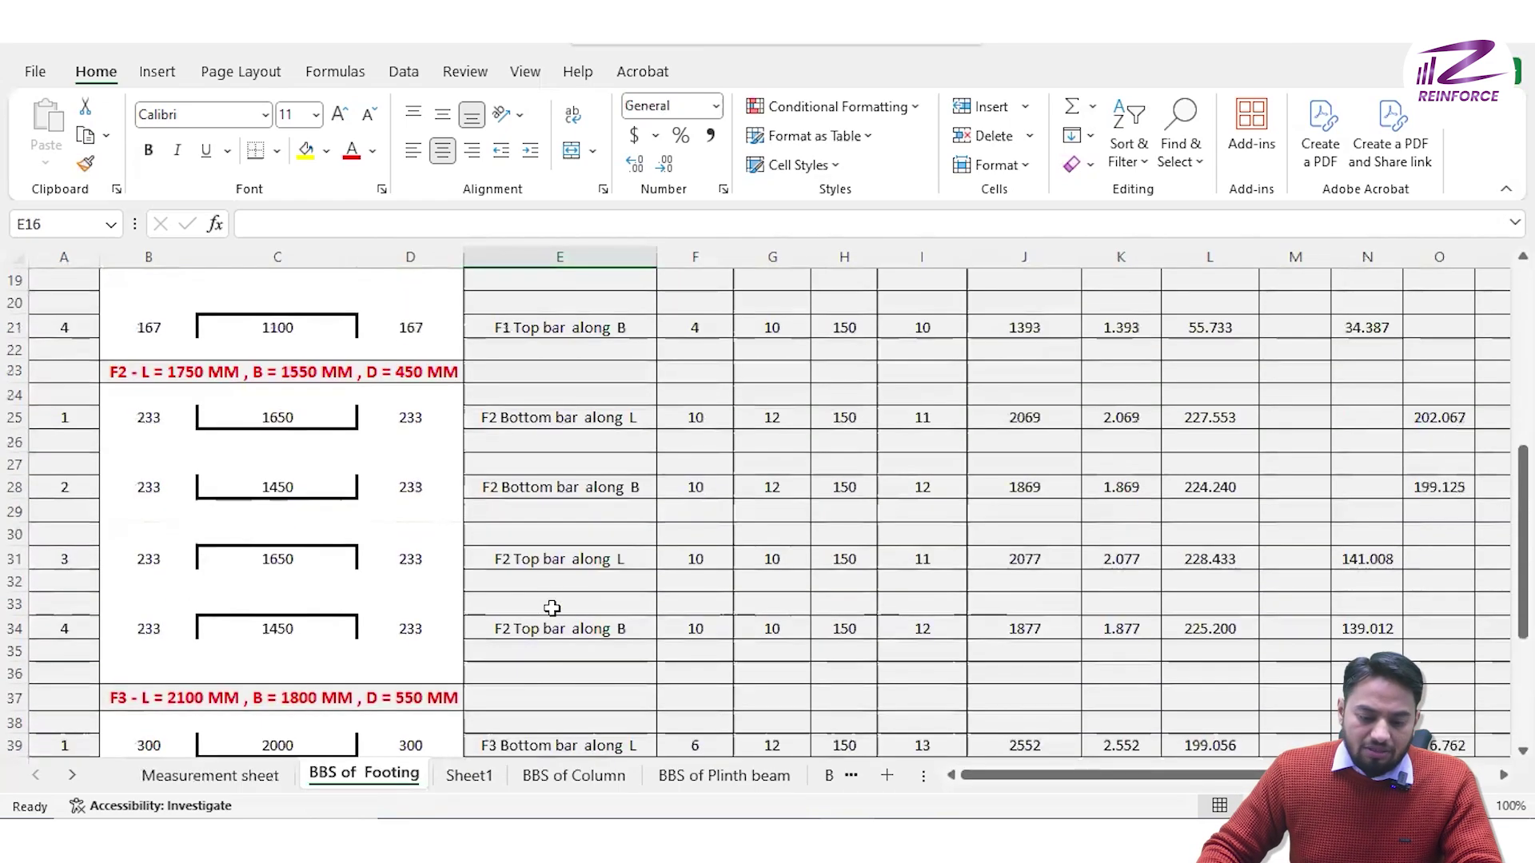
scroll(551, 609, "up", 6)
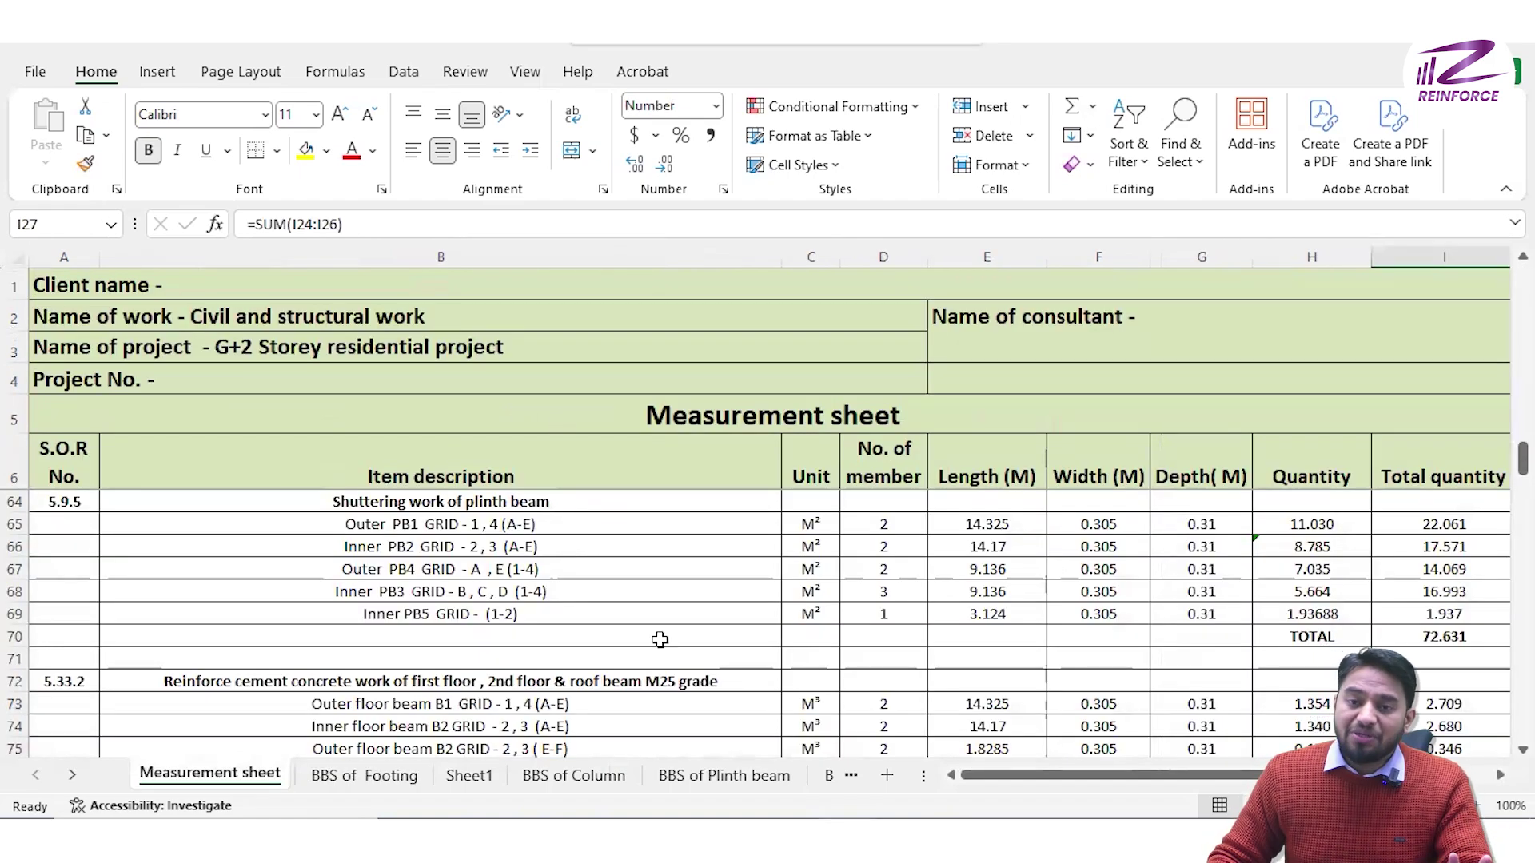
Step: Open the BBS of Footing sheet and go through its column headings from Sr no. to Total cutting length
left_click(384, 777)
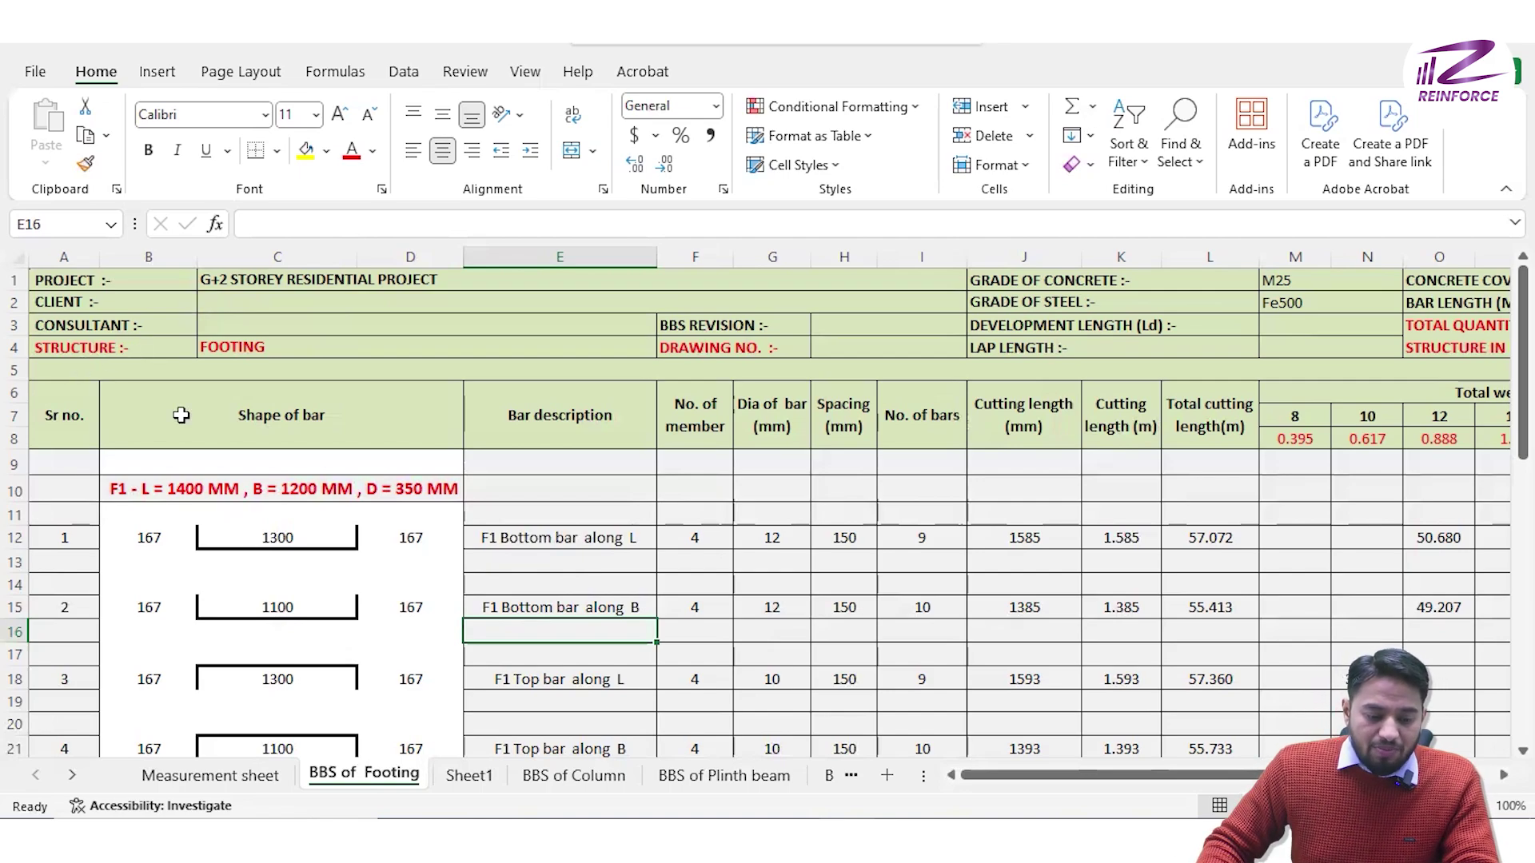
left_click(79, 427)
left_click(316, 429)
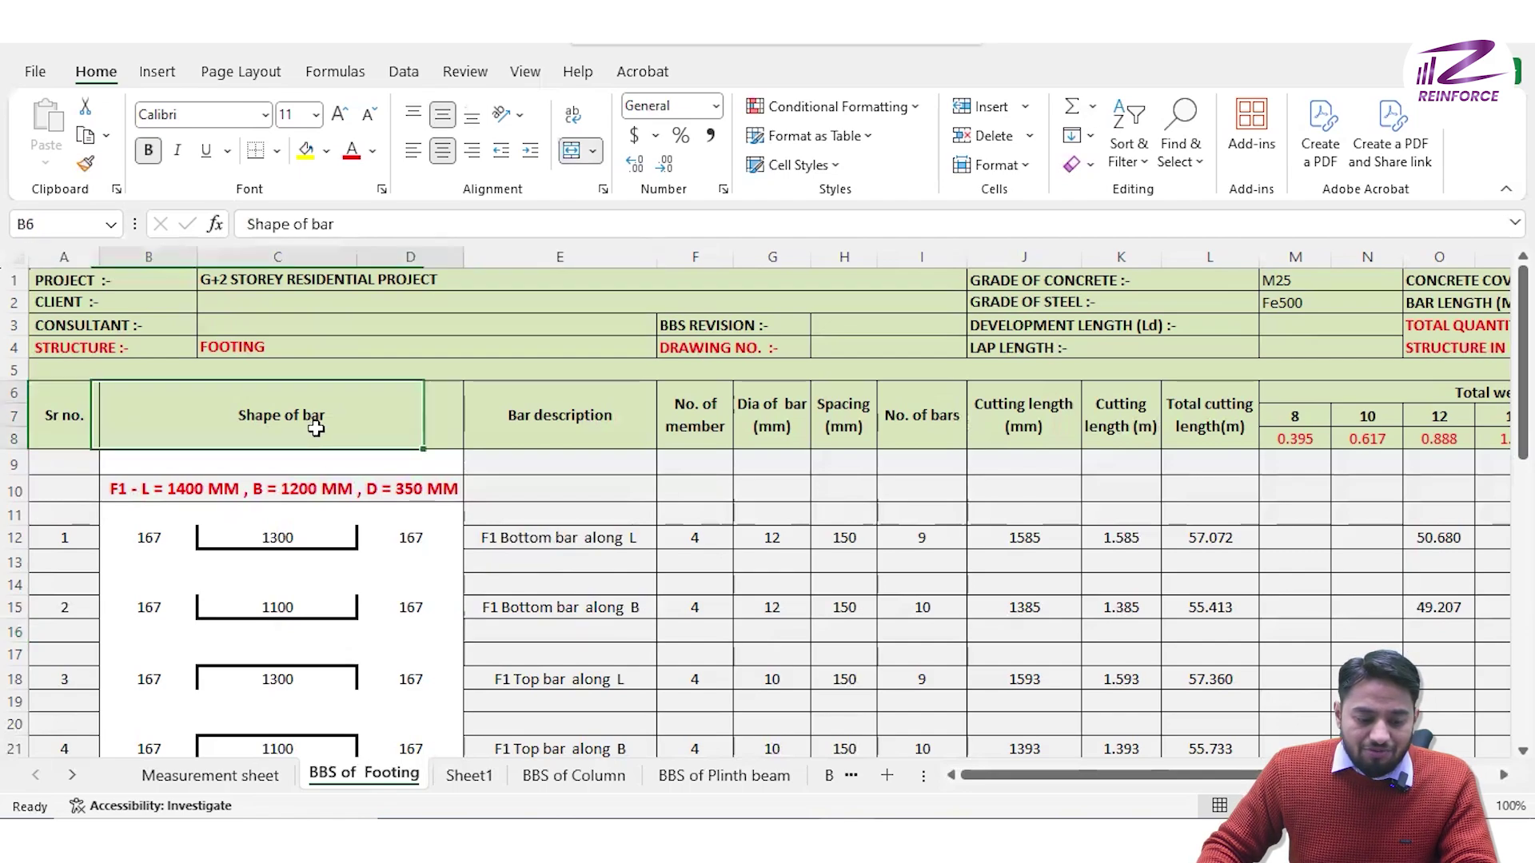
left_click(596, 405)
left_click(698, 403)
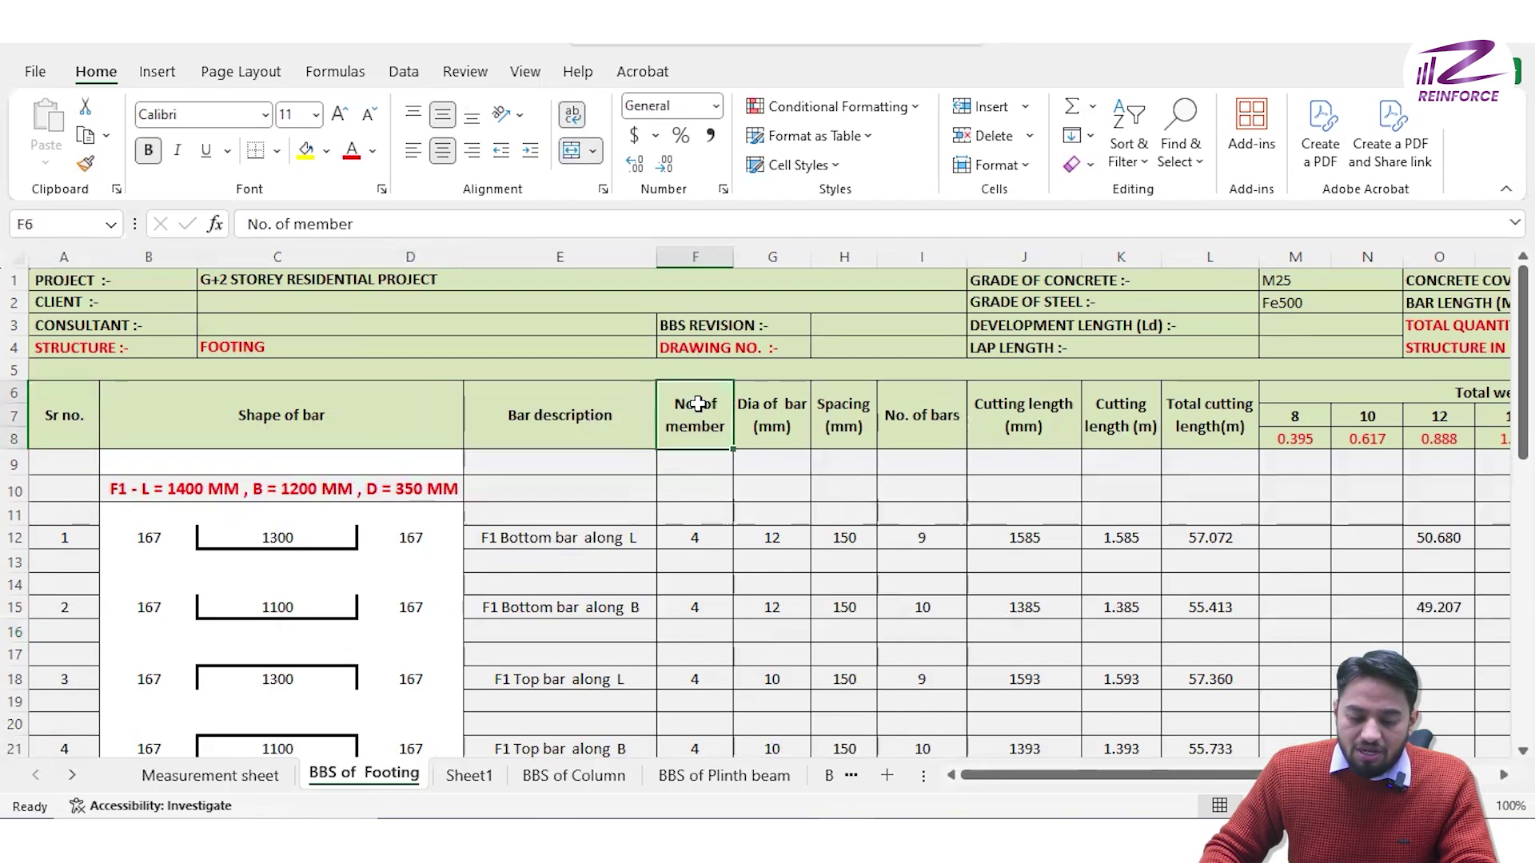
left_click(765, 408)
left_click(851, 416)
left_click(945, 409)
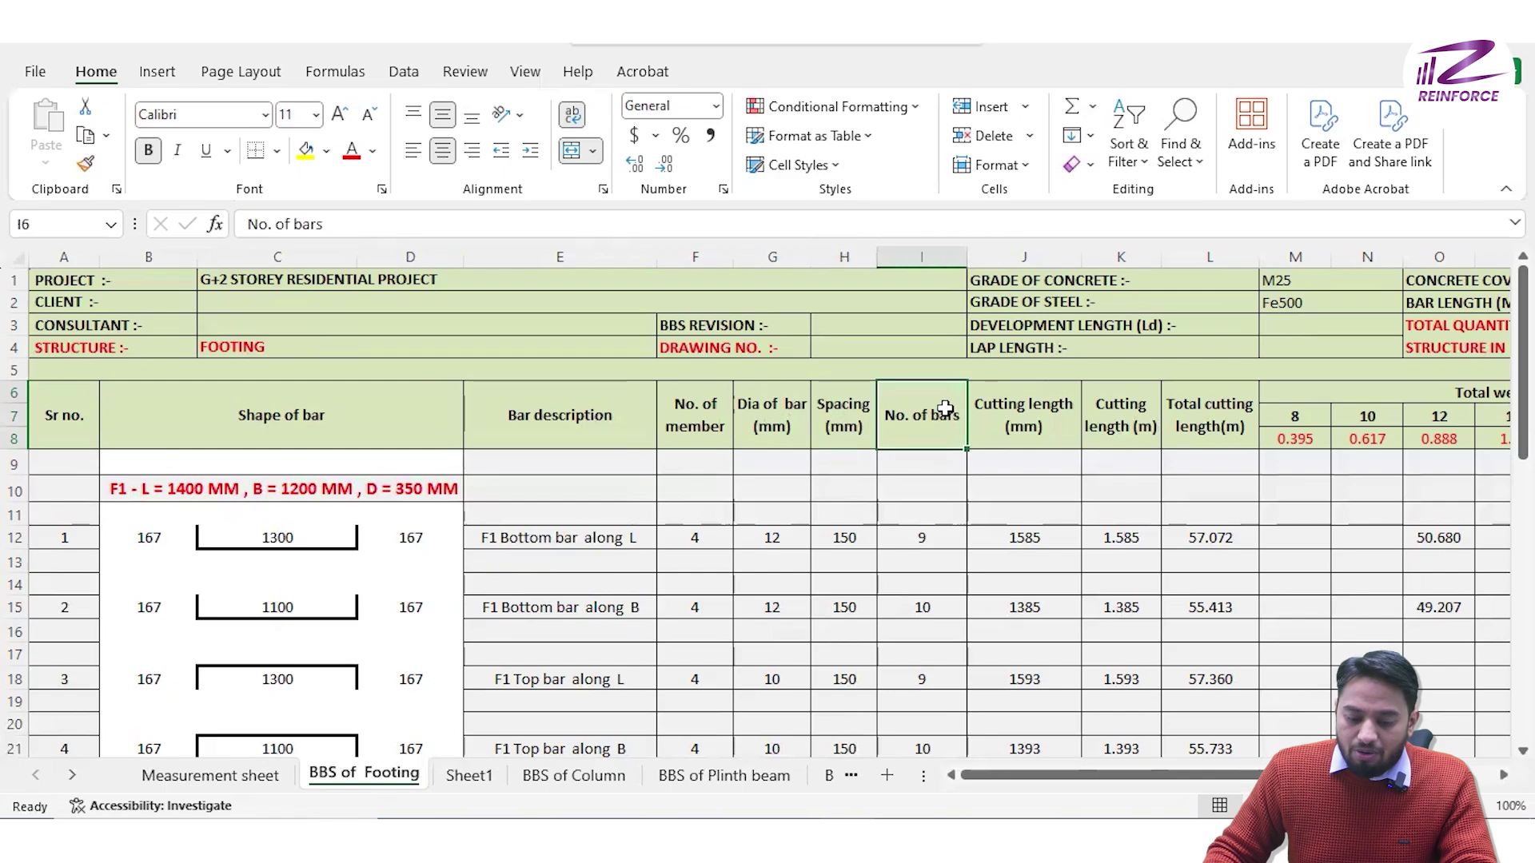
left_click(1048, 416)
left_click(1135, 404)
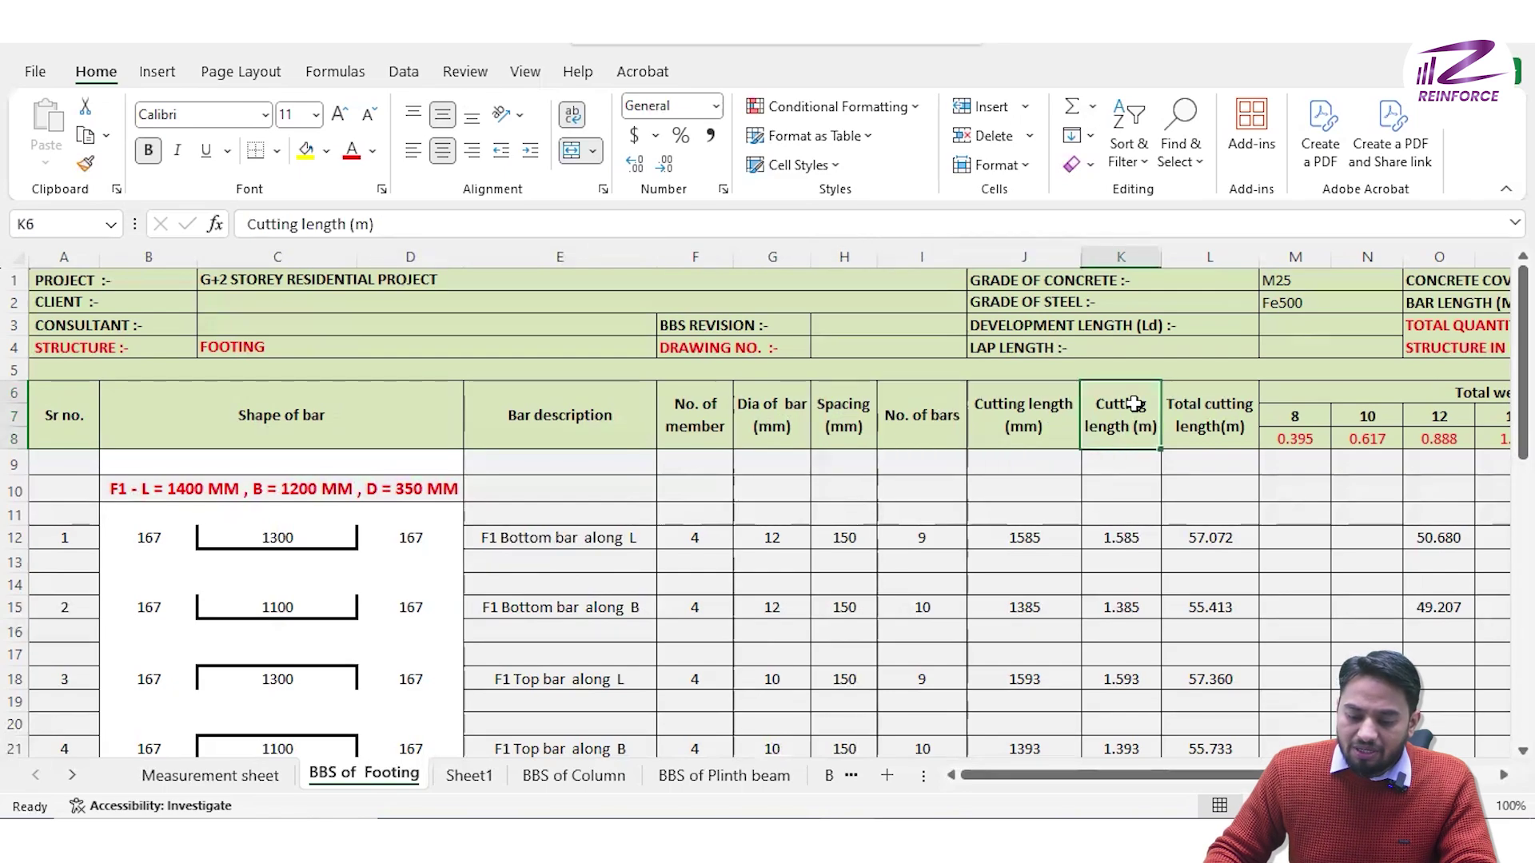
left_click(1188, 405)
Step: Examine the footing's total weight columns by bar diameter and the formula for its total steel quantity in metric tons
left_click_drag(1041, 783, 1125, 783)
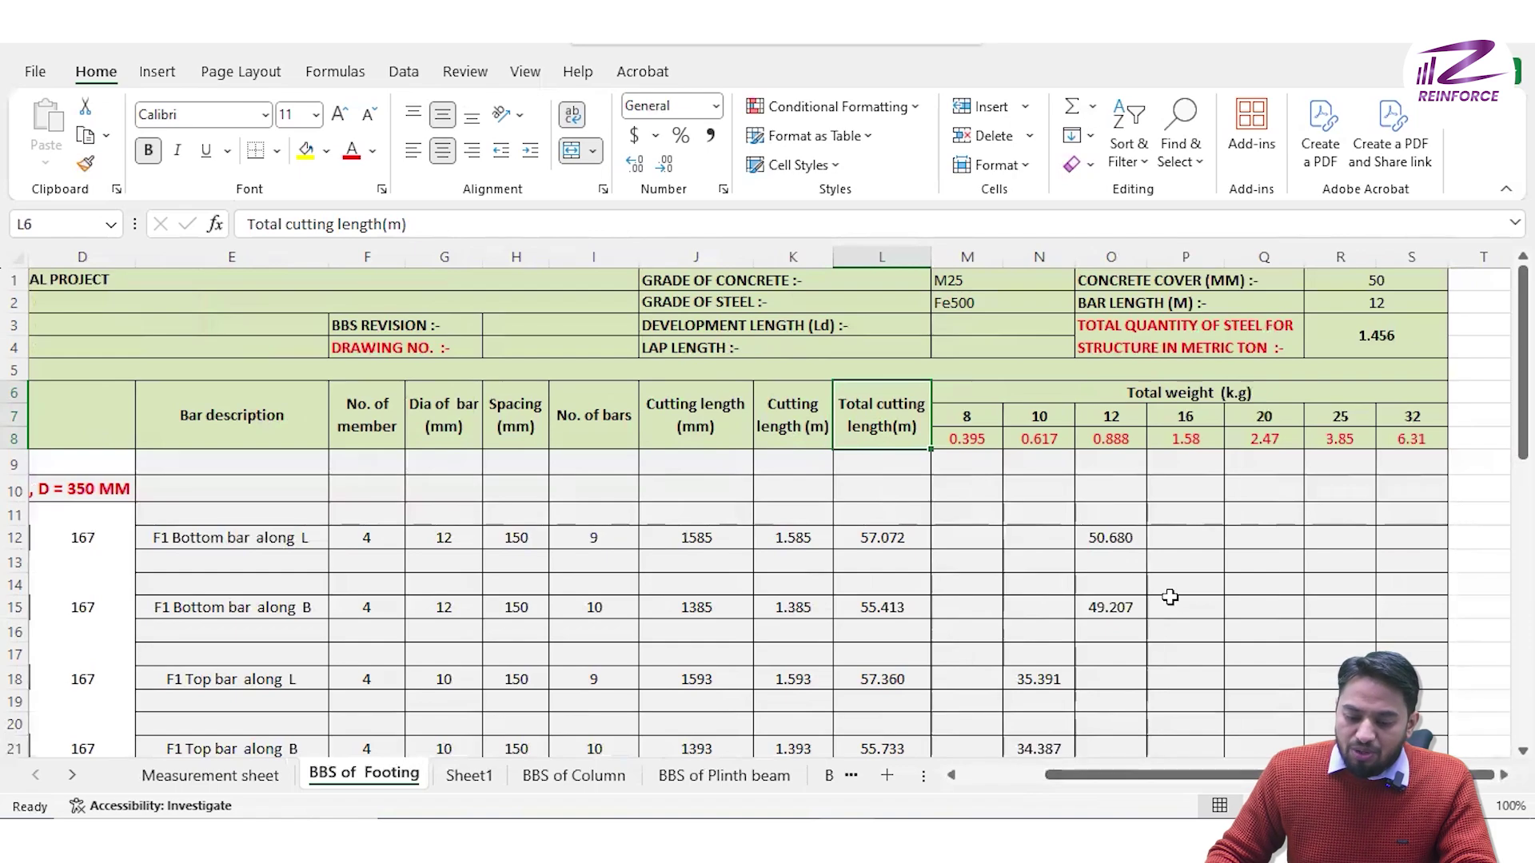
scroll(1045, 550, "down", 3)
scroll(1044, 550, "up", 3)
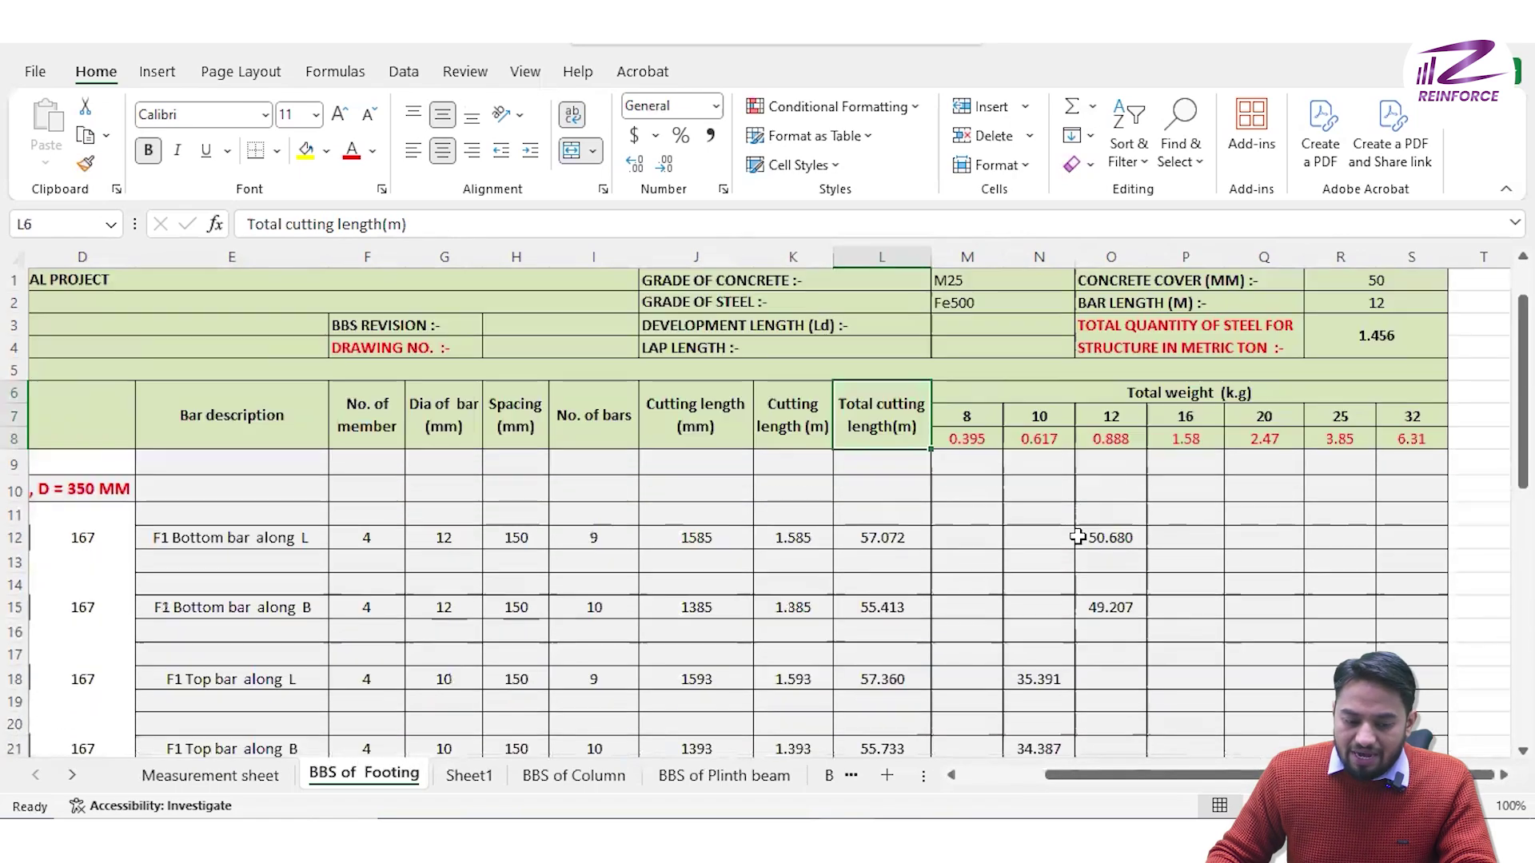
left_click(1348, 336)
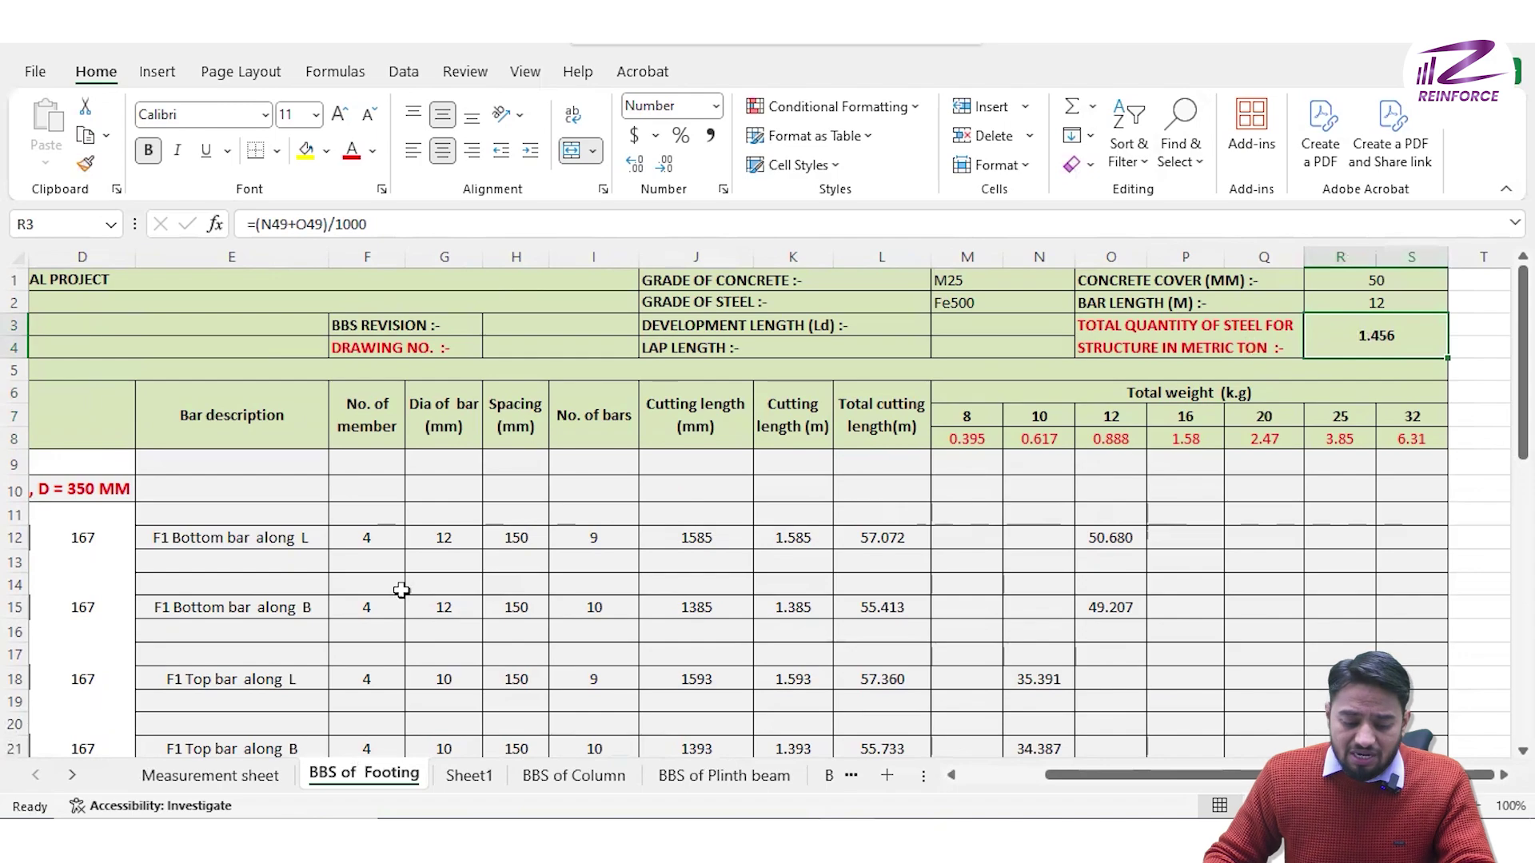
Step: View the bar schedules for the column and the plinth beam, including the plinth beam's weight columns
left_click(576, 776)
scroll(562, 664, "up", 20)
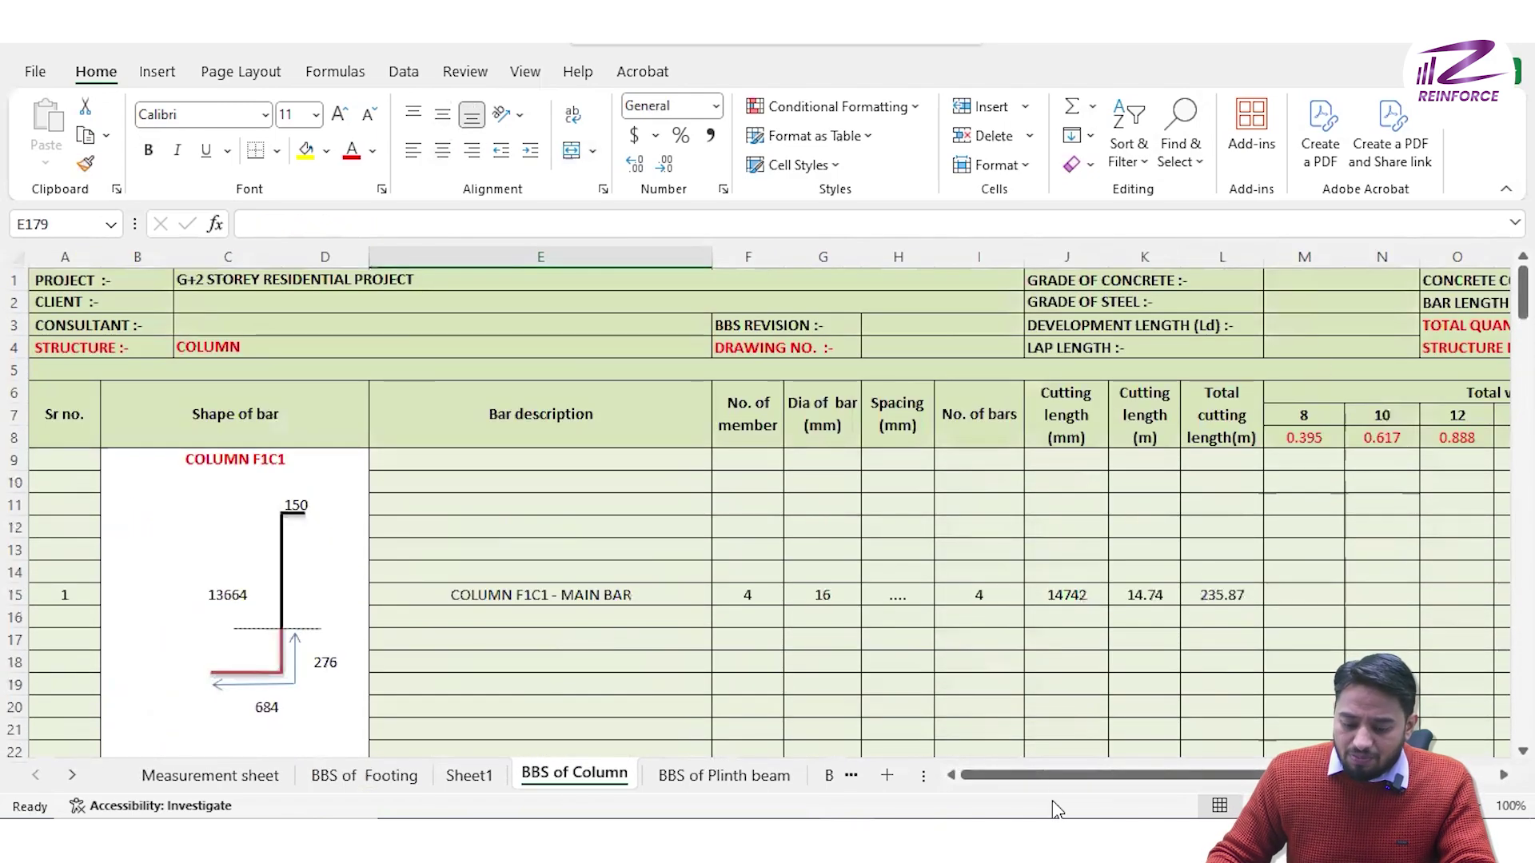
left_click(720, 776)
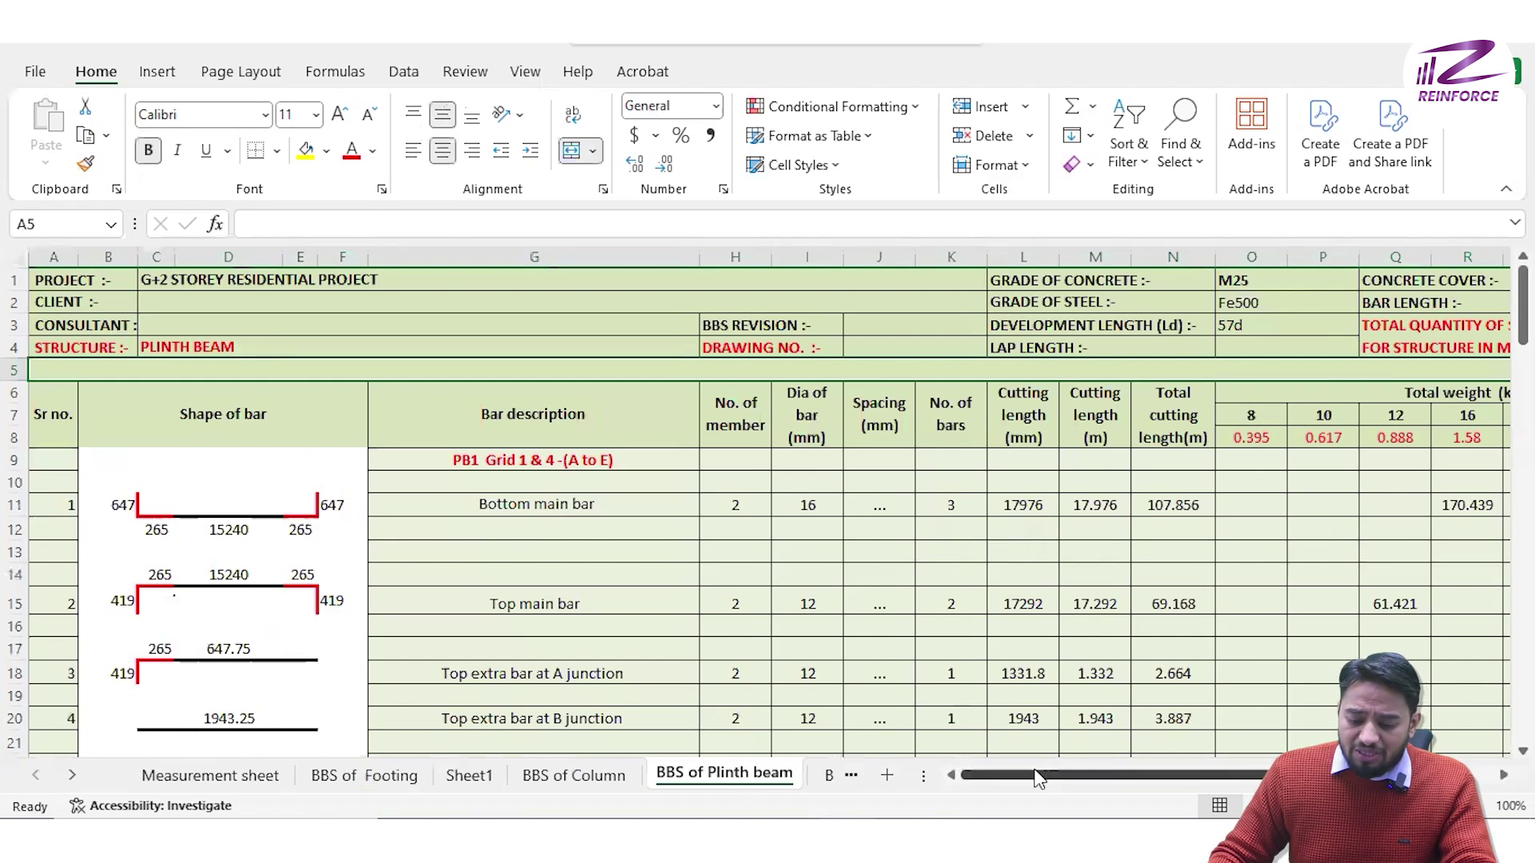
scroll(1213, 490, "right", 4)
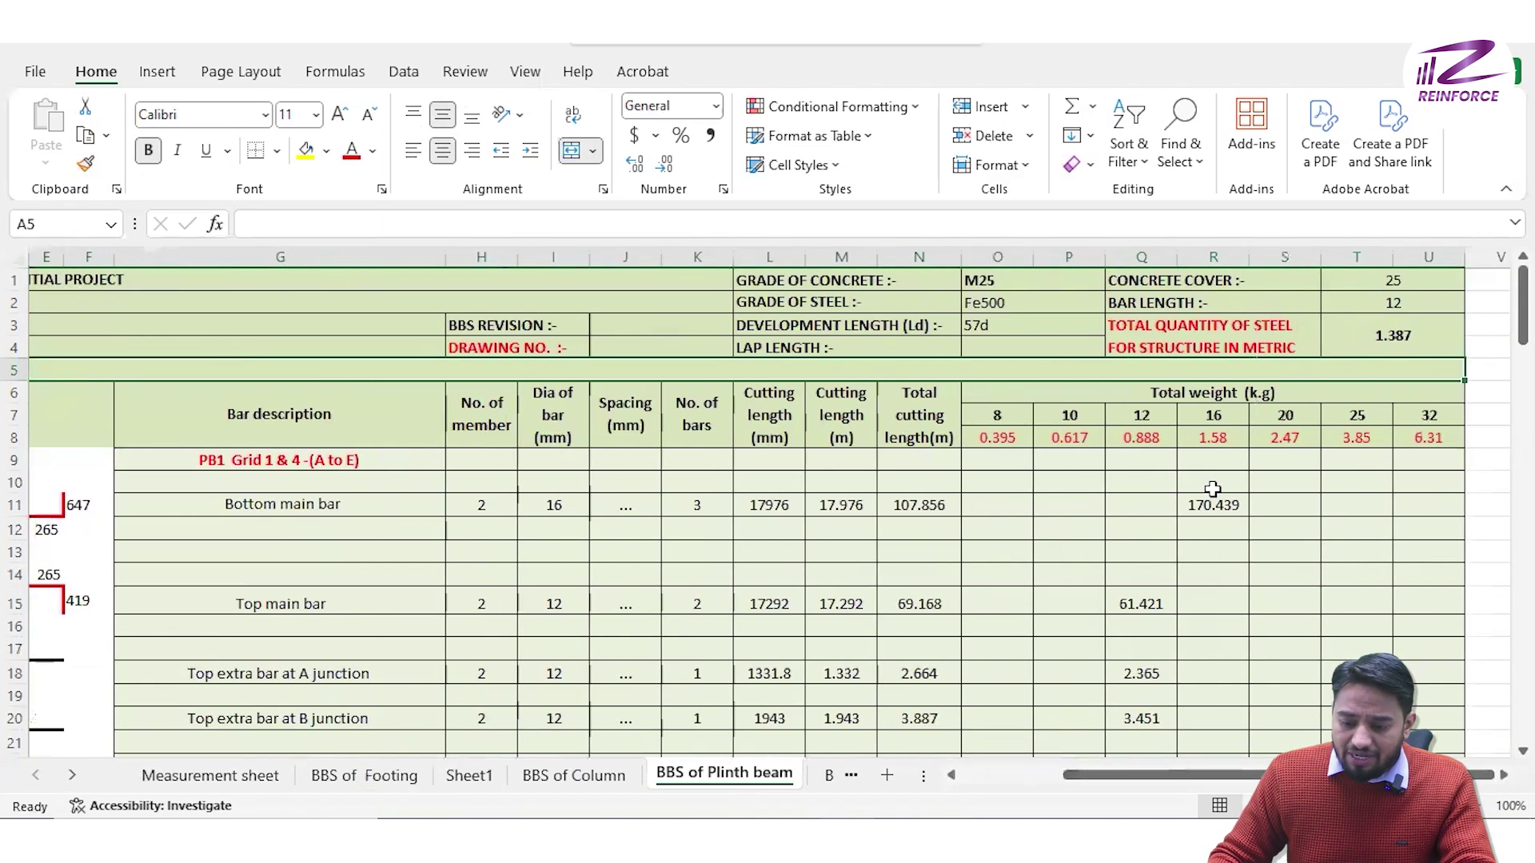
Step: View the bar bending schedules for the first, second and roof floor beams
left_click(826, 777)
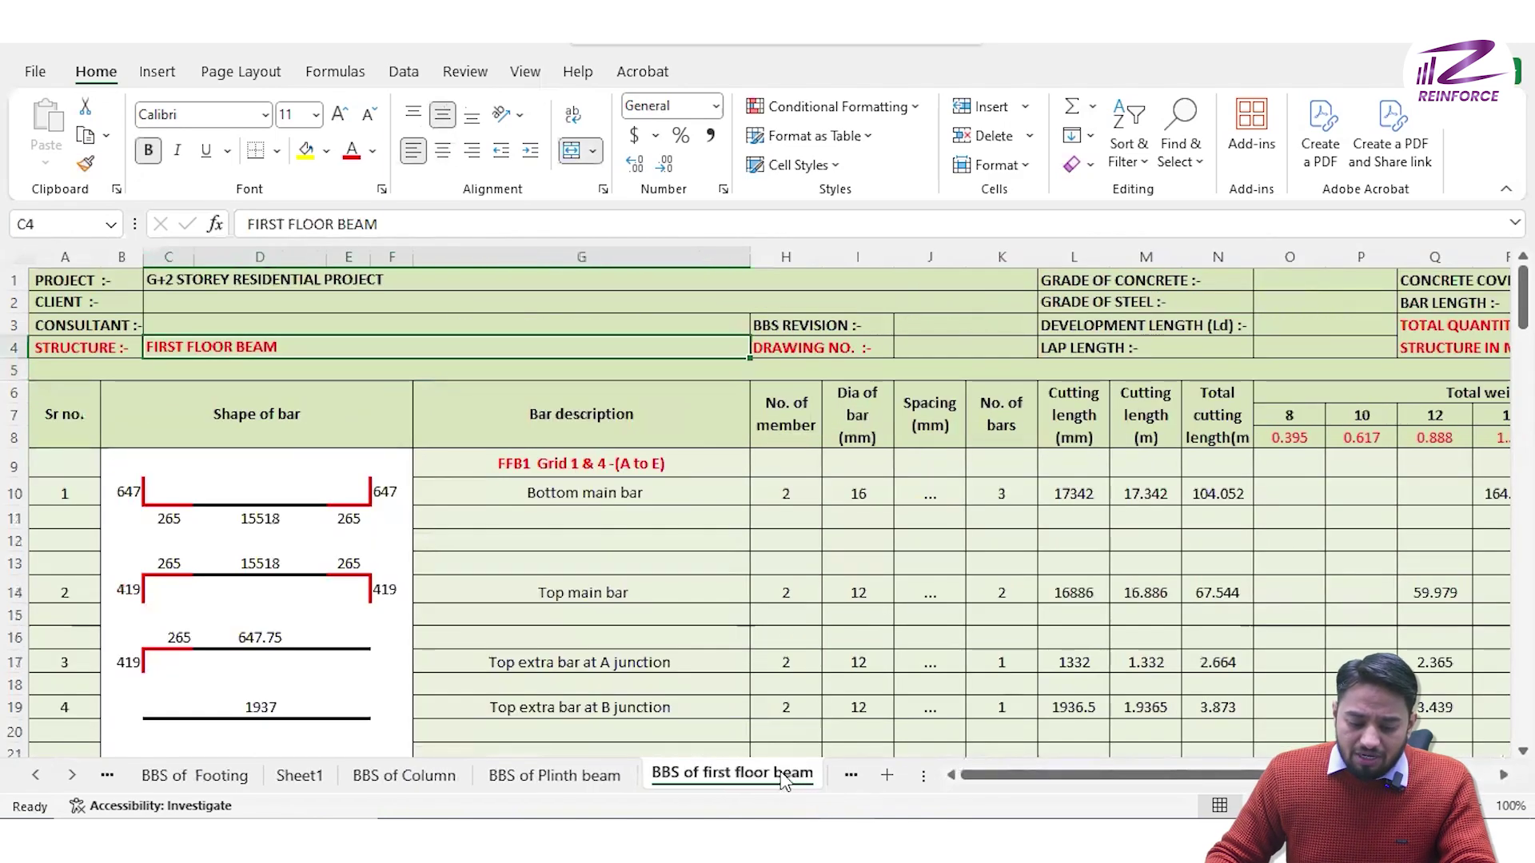
left_click(852, 777)
left_click(853, 777)
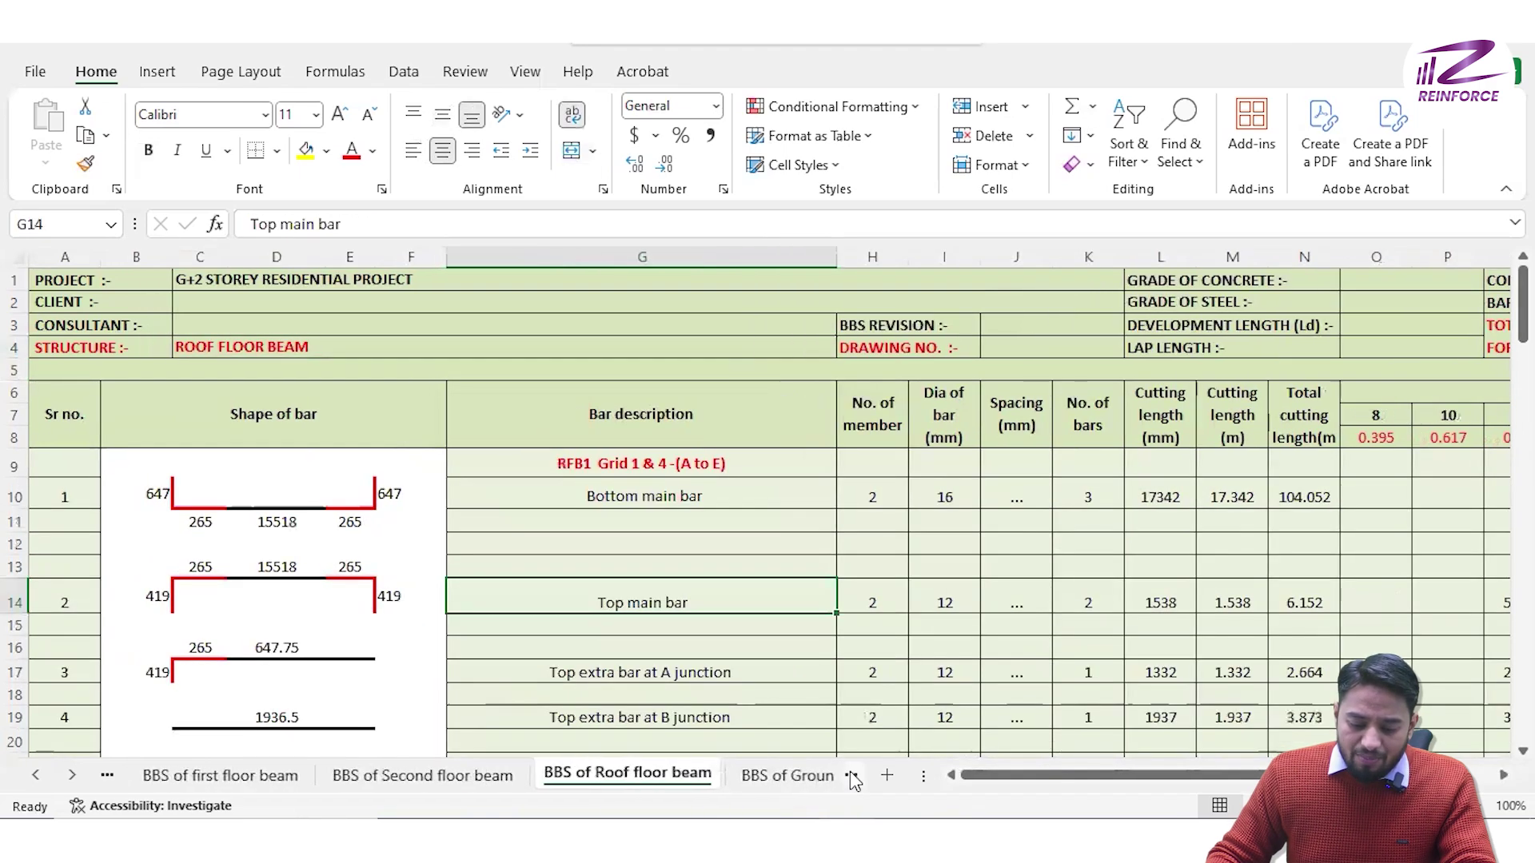
Step: View the bar bending schedules for the ground, first, second and roof floor slabs
left_click(852, 777)
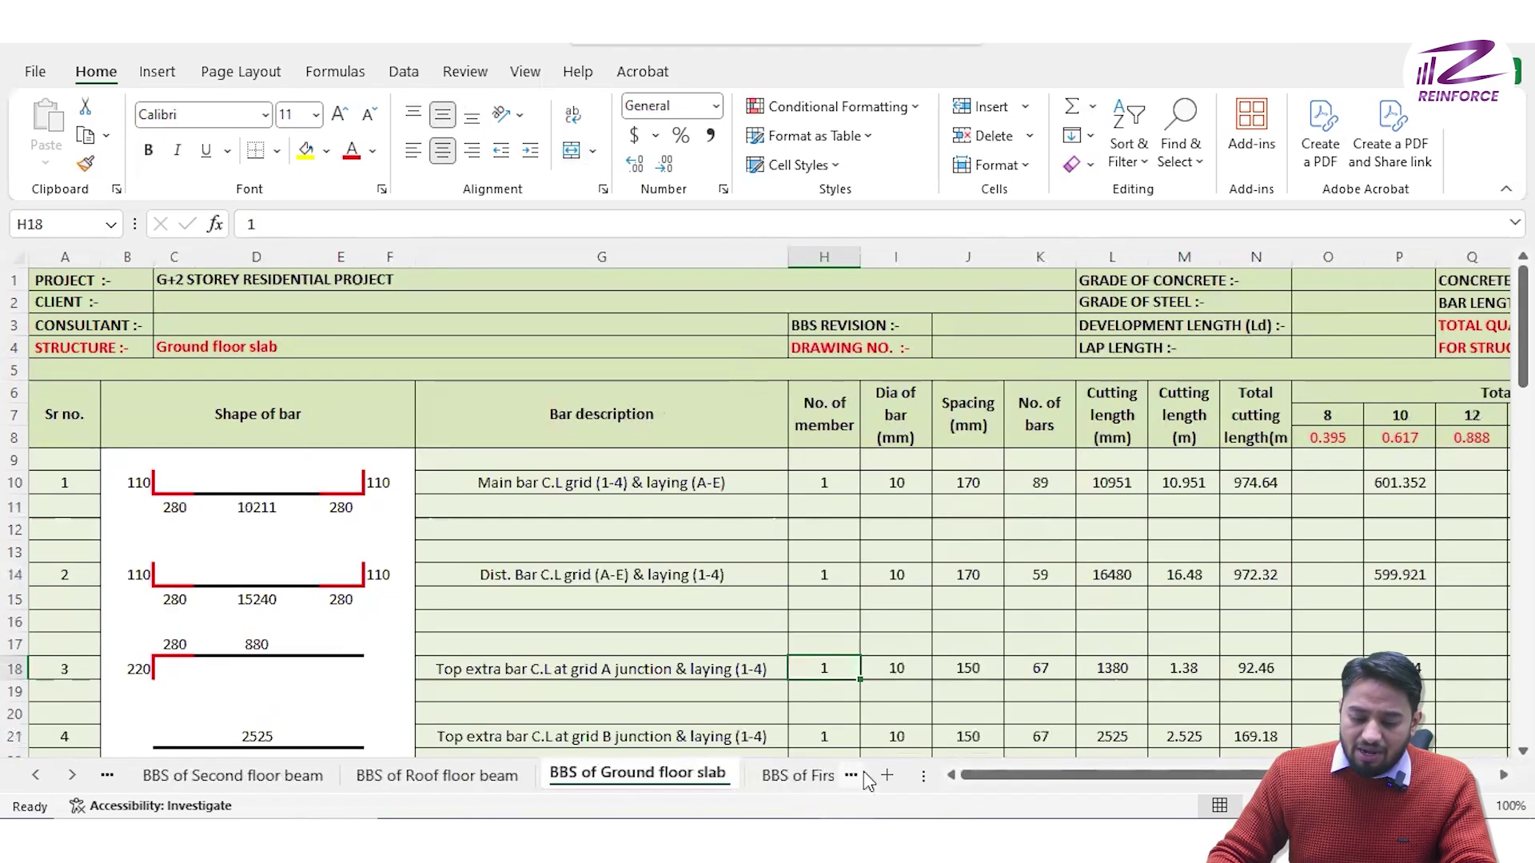
left_click(850, 777)
left_click(851, 777)
left_click(851, 777)
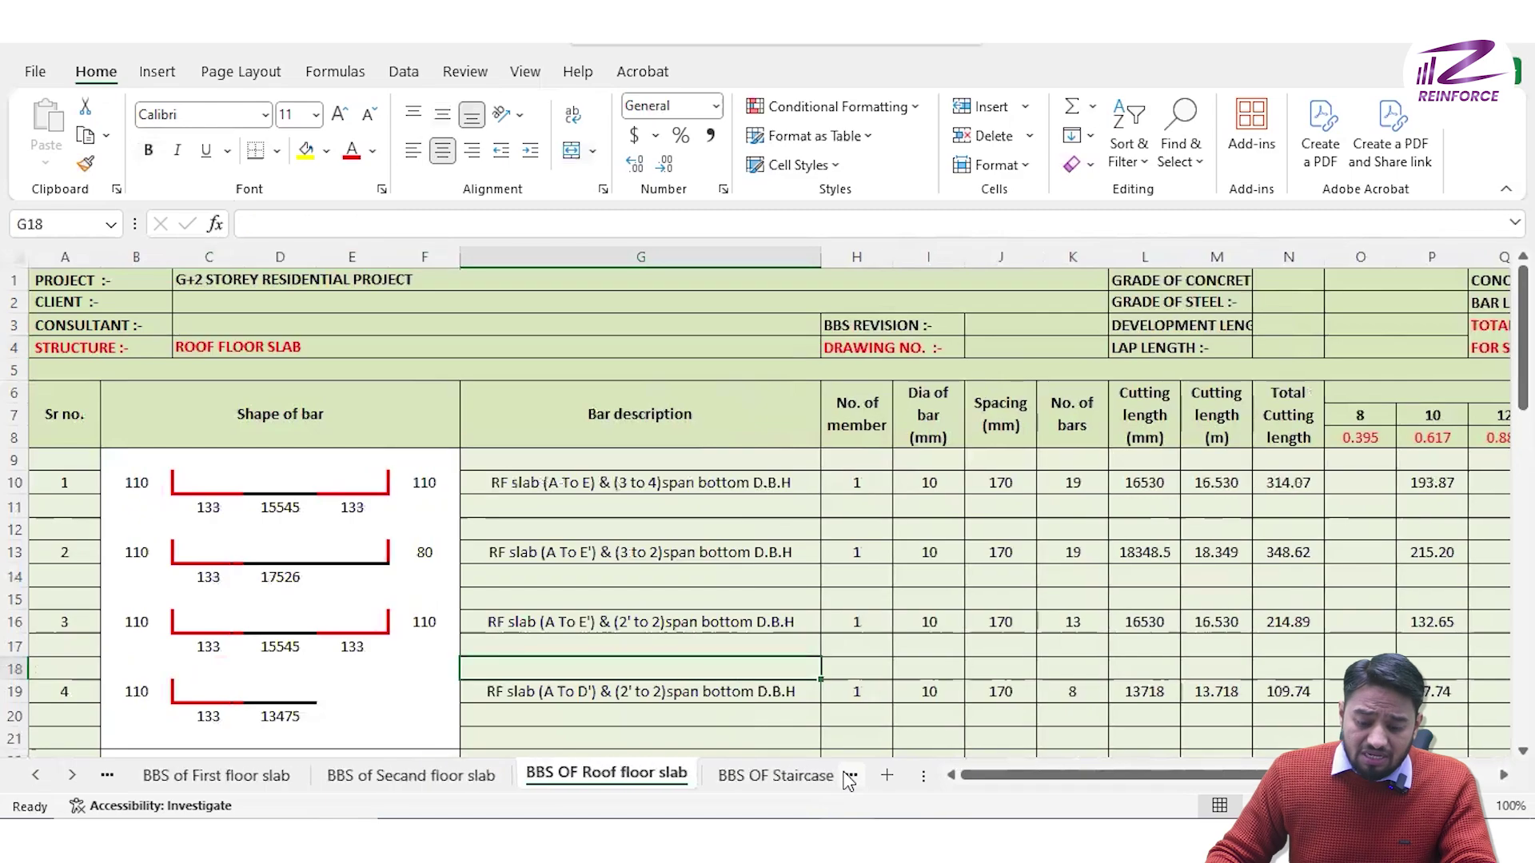
Step: Look through the staircase bar bending schedule and return to the BBS OF Roof floor slab sheet
left_click(851, 778)
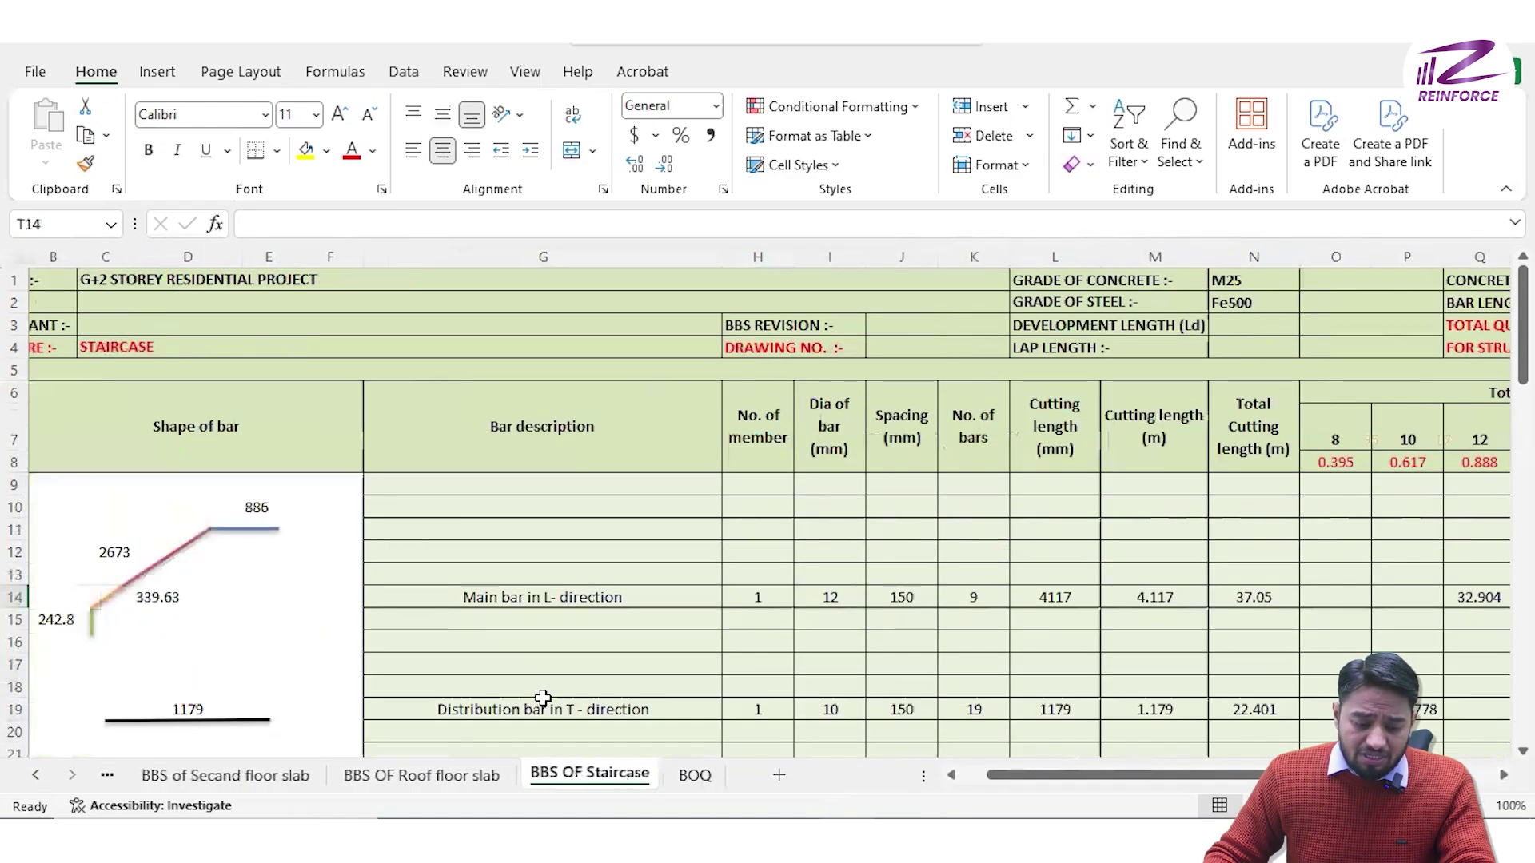
scroll(548, 699, "down", 4)
scroll(565, 682, "up", 3)
scroll(565, 682, "up", 1)
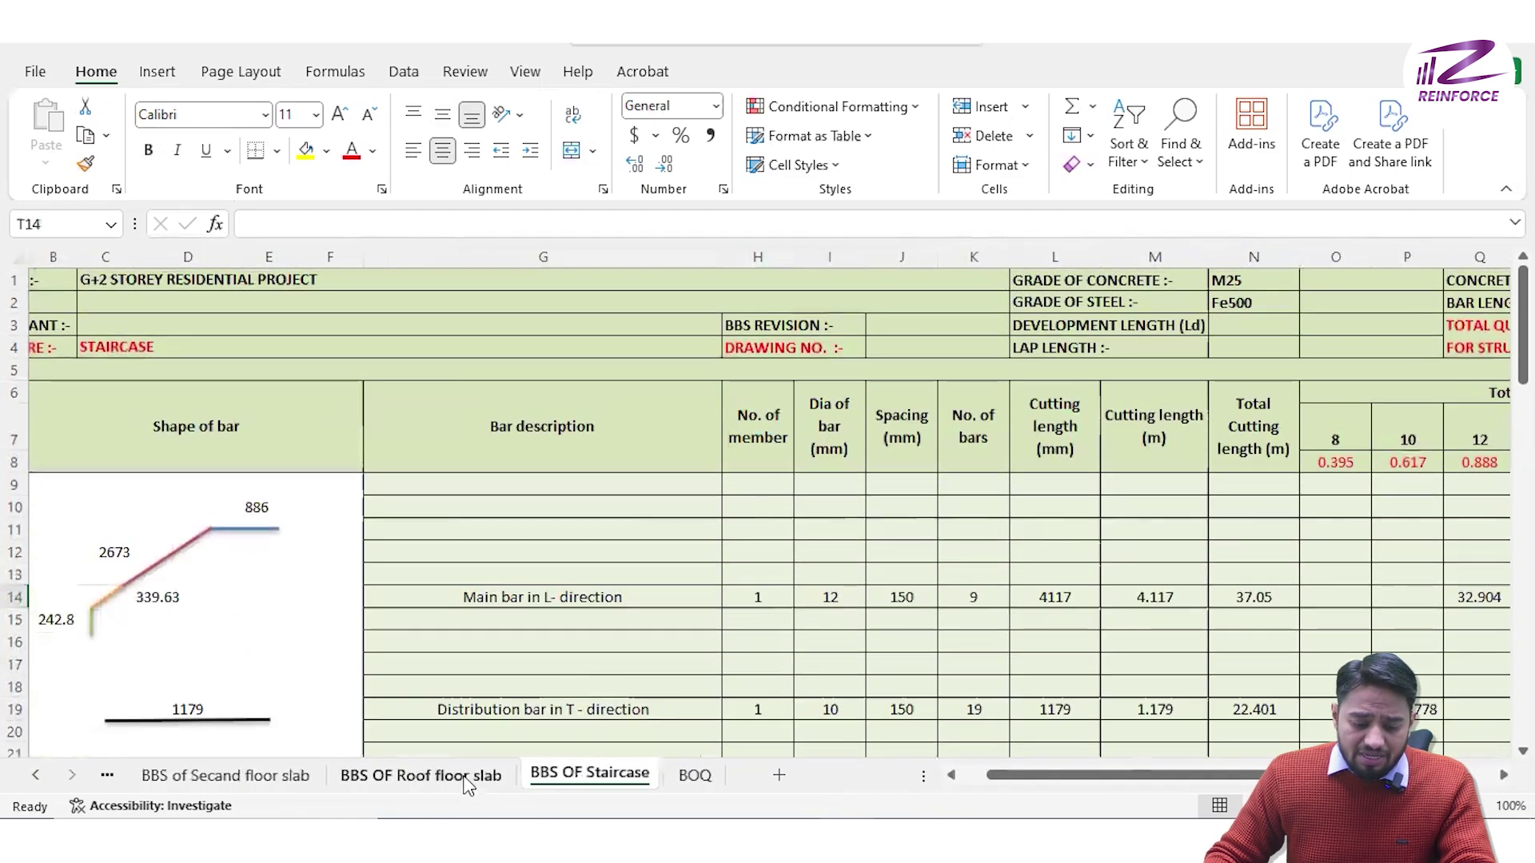
left_click(421, 775)
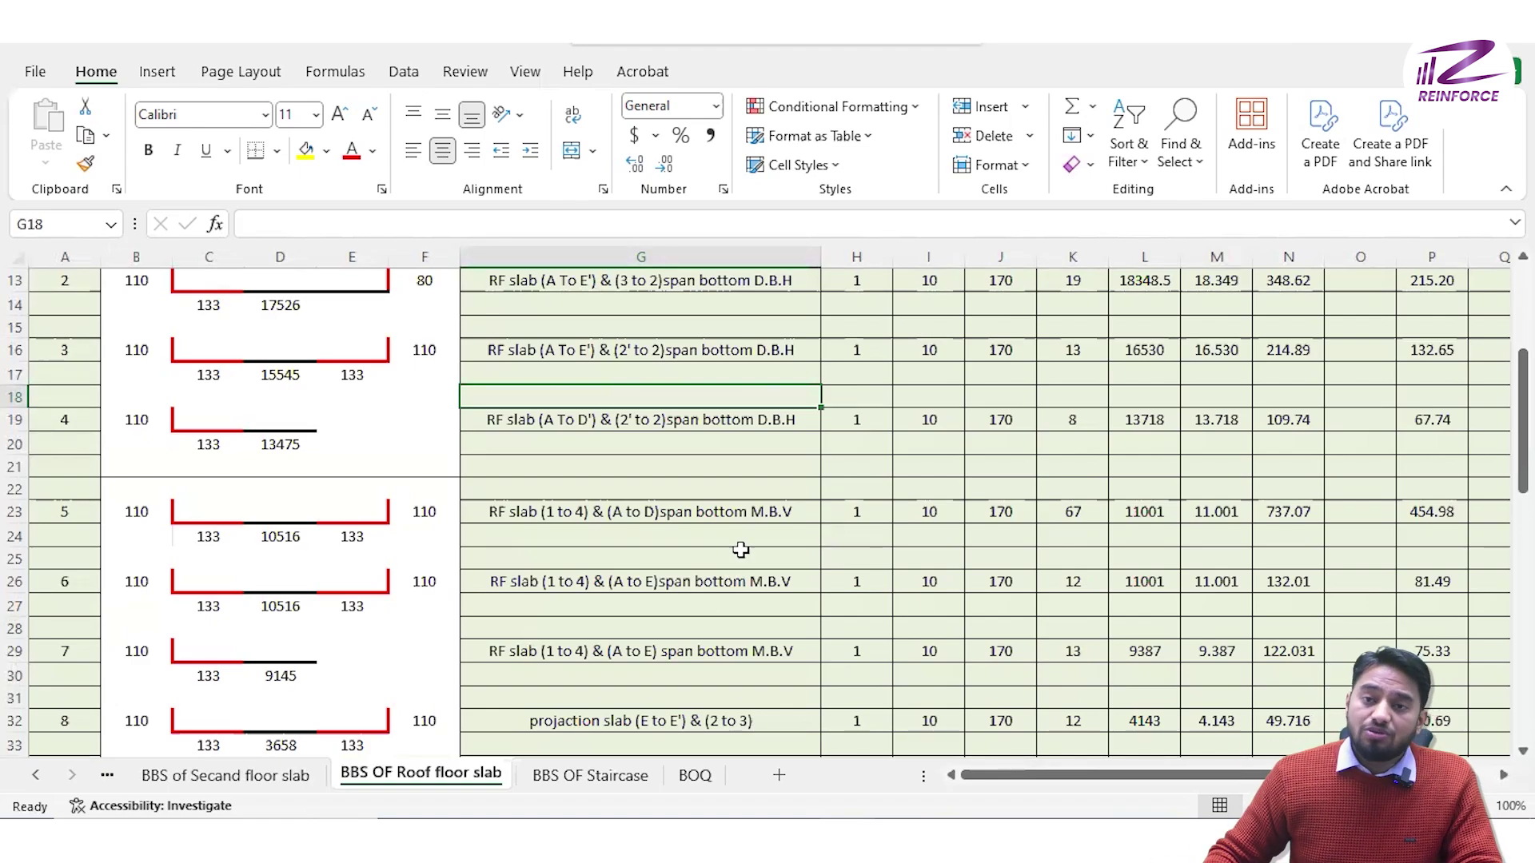
Step: Open the BOQ sheet and look over the bill of quantity's header and first items
scroll(674, 534, "up", 4)
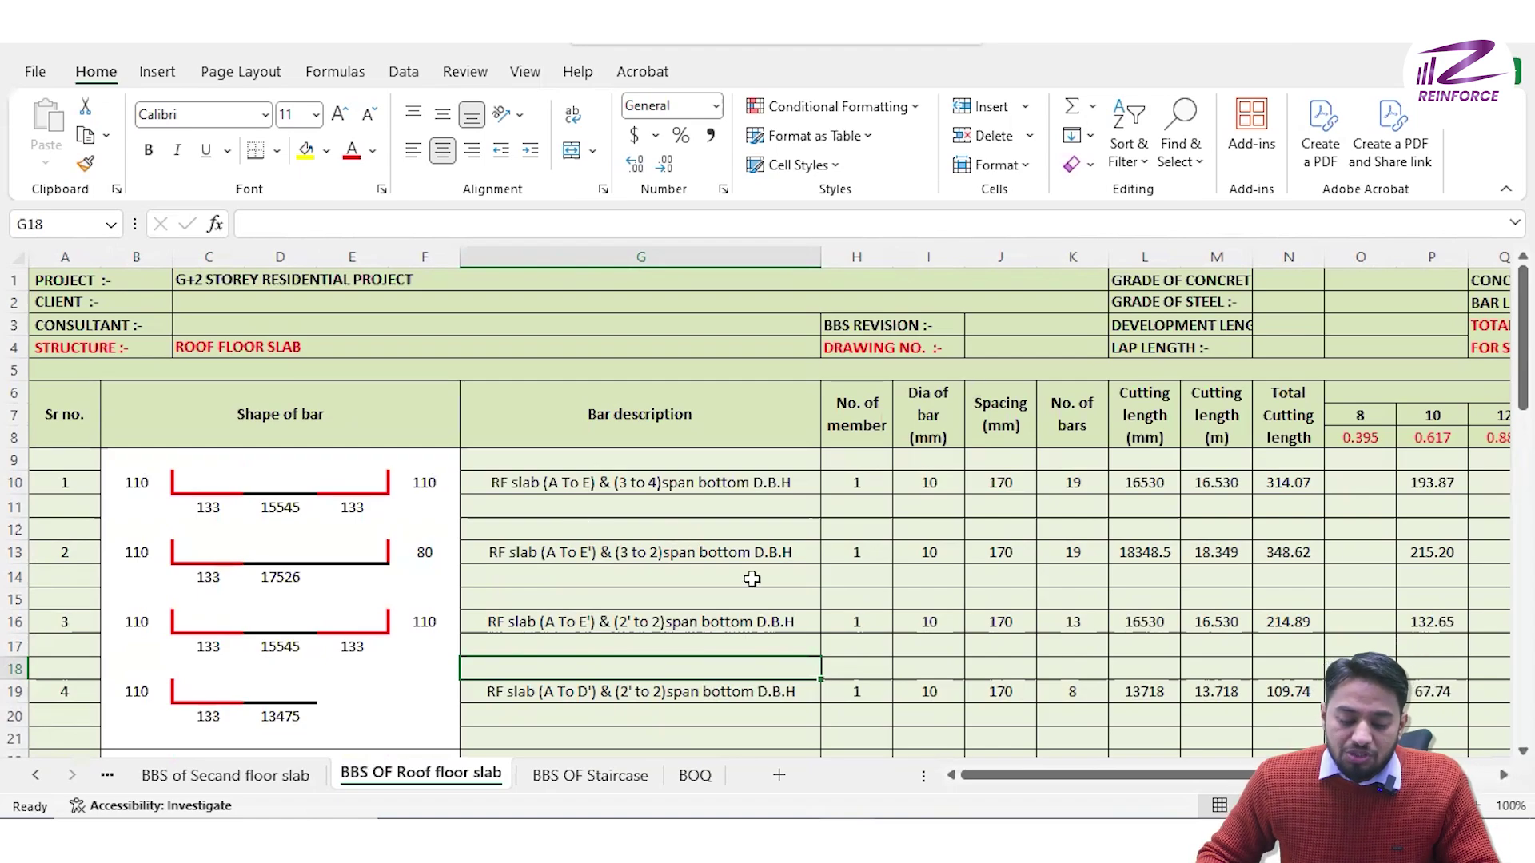
left_click(694, 776)
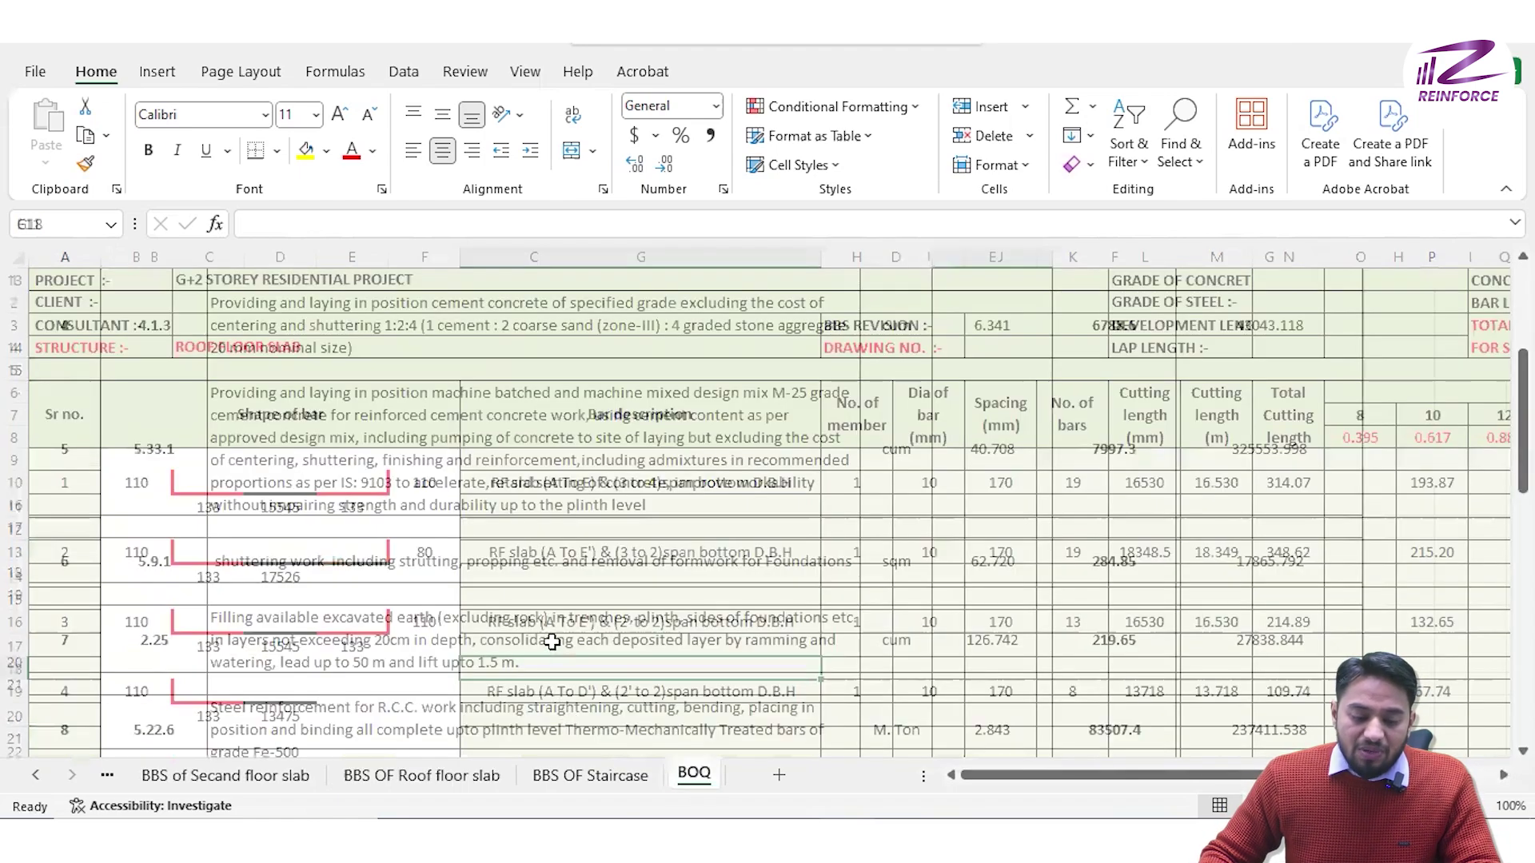
scroll(552, 642, "up", 4)
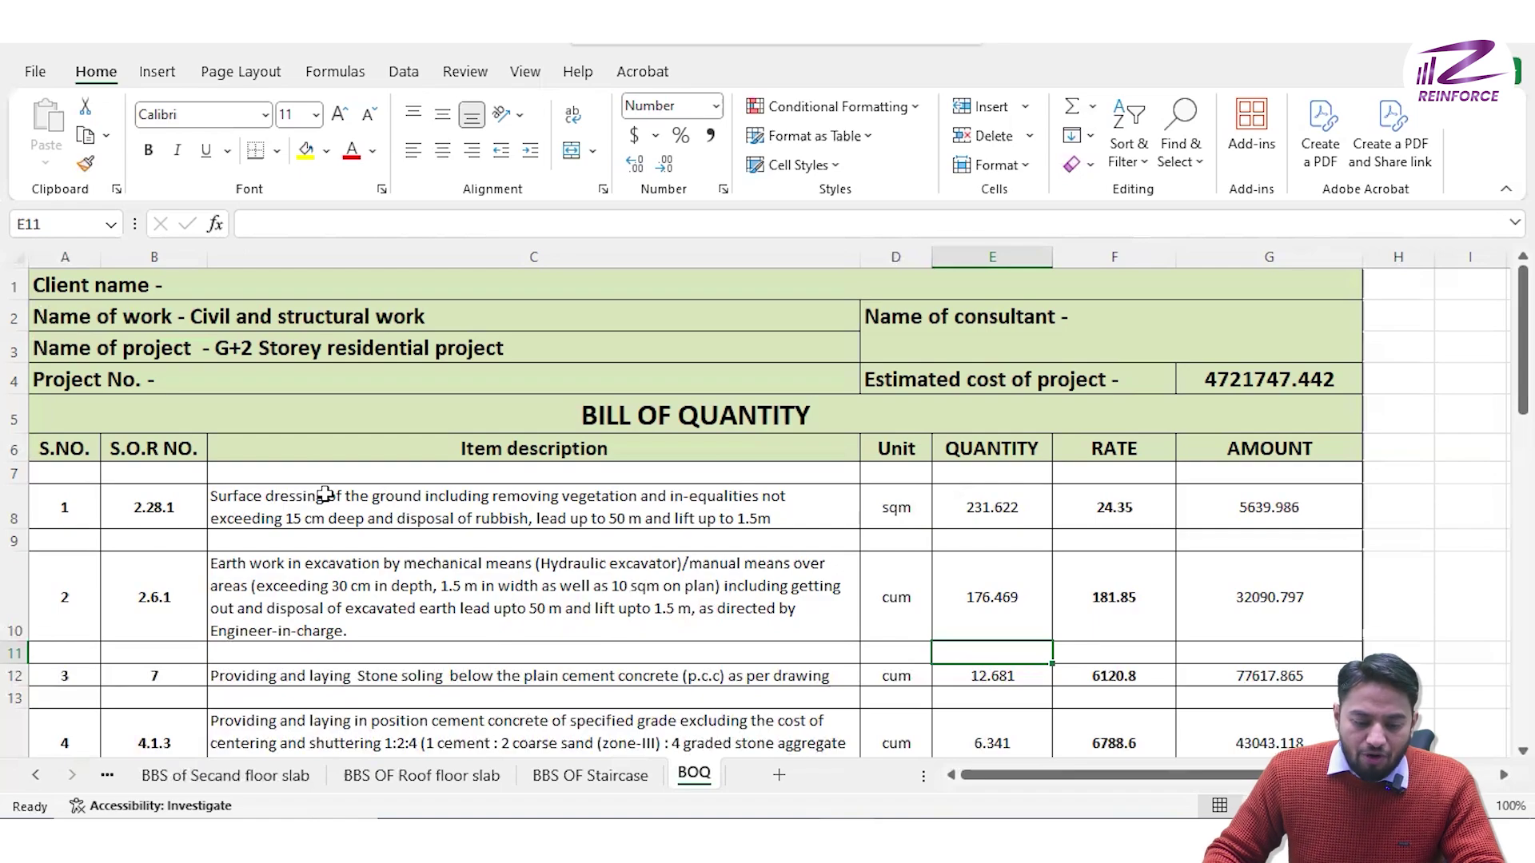
scroll(538, 470, "down", 3)
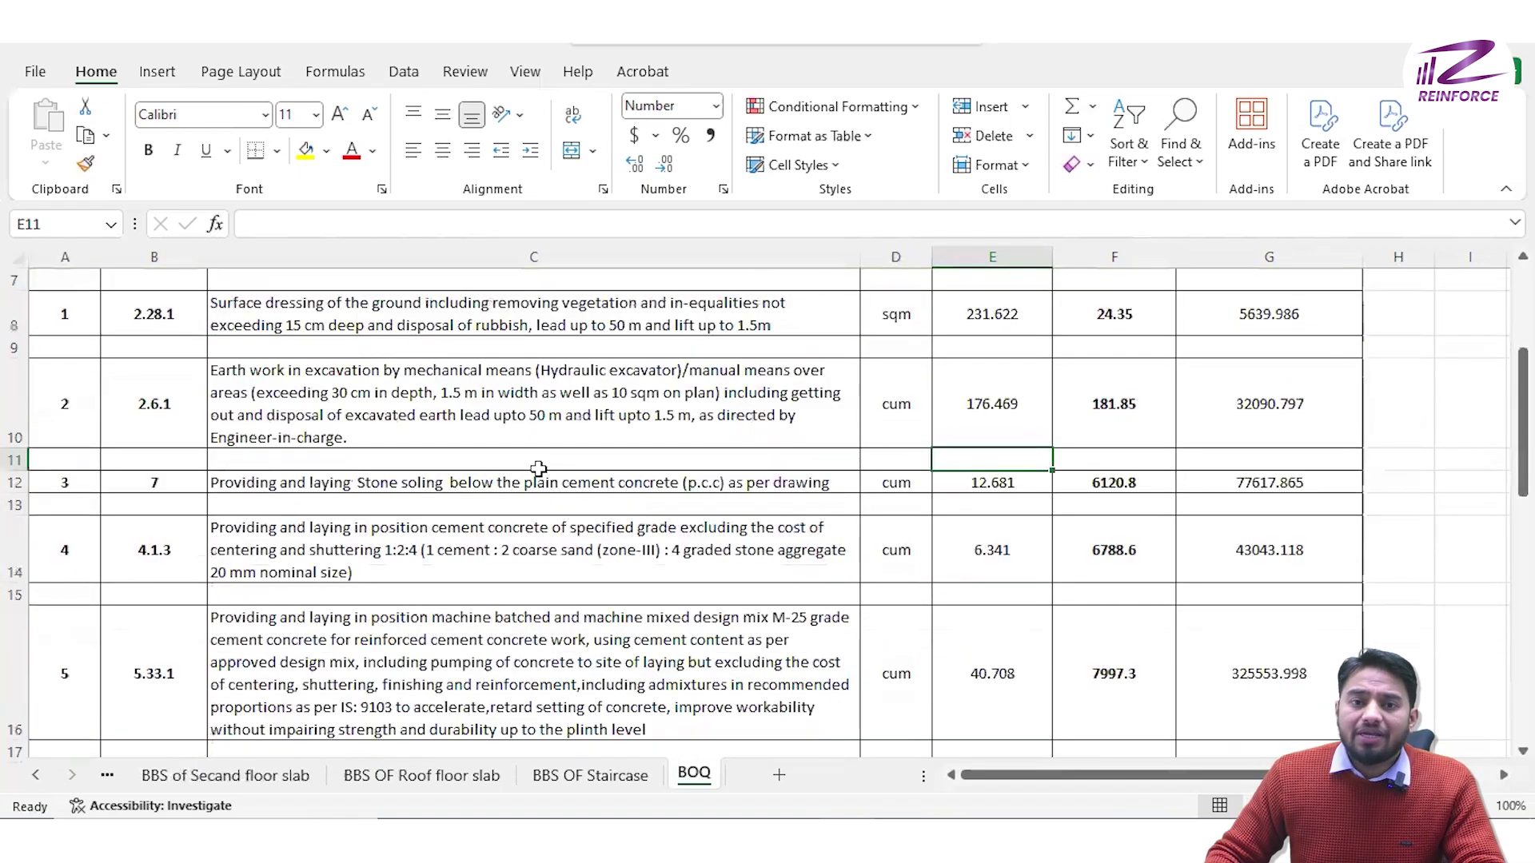
scroll(538, 470, "up", 3)
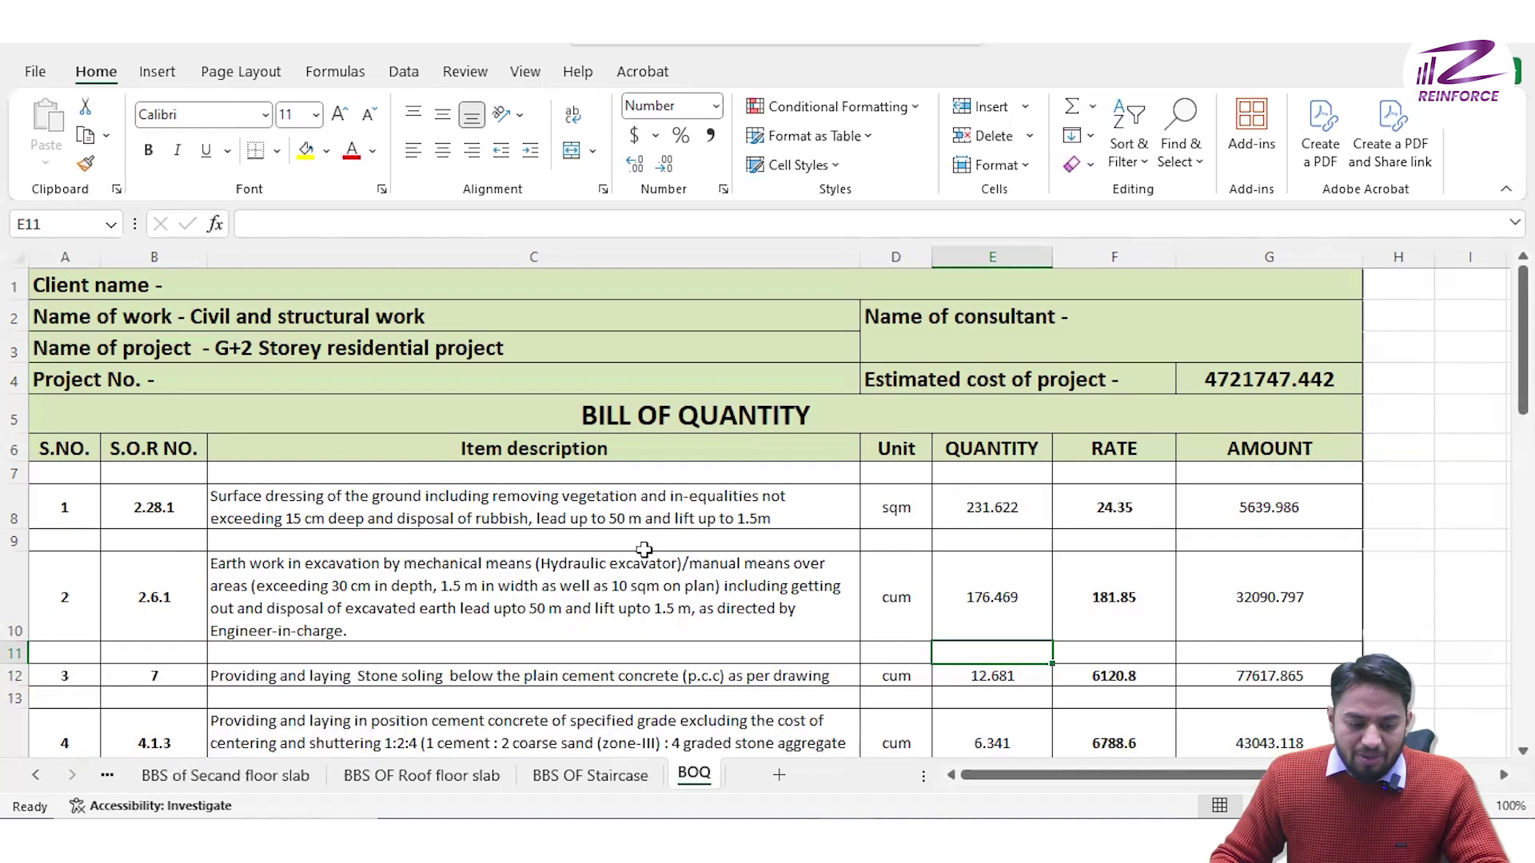
Step: Examine the serial number, S.O.R number and item description columns of the bill of quantity, including the surface dressing item
left_click_drag(62, 448, 66, 607)
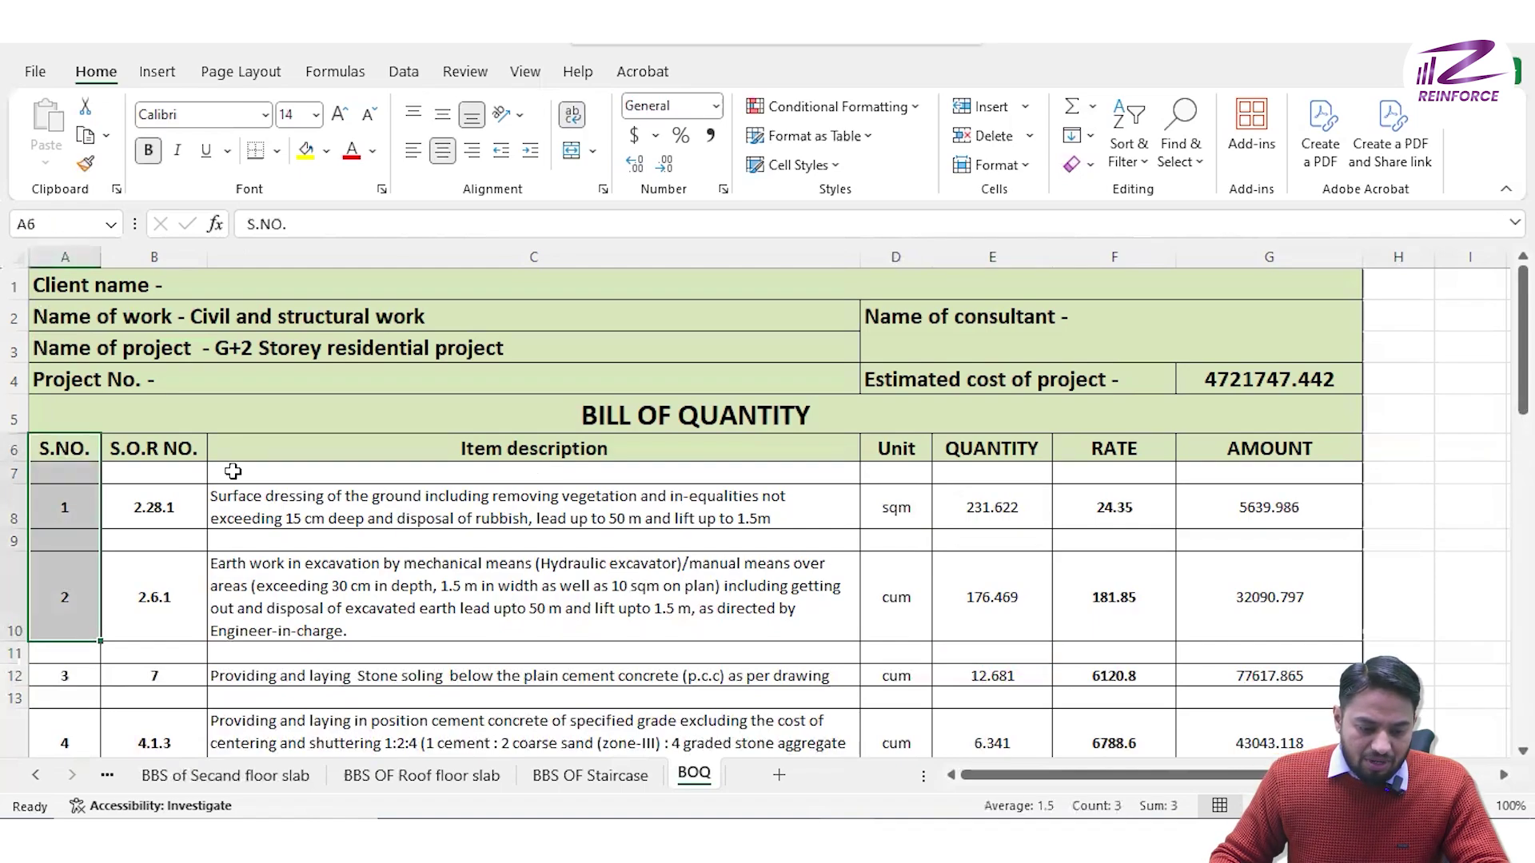
left_click_drag(152, 449, 174, 593)
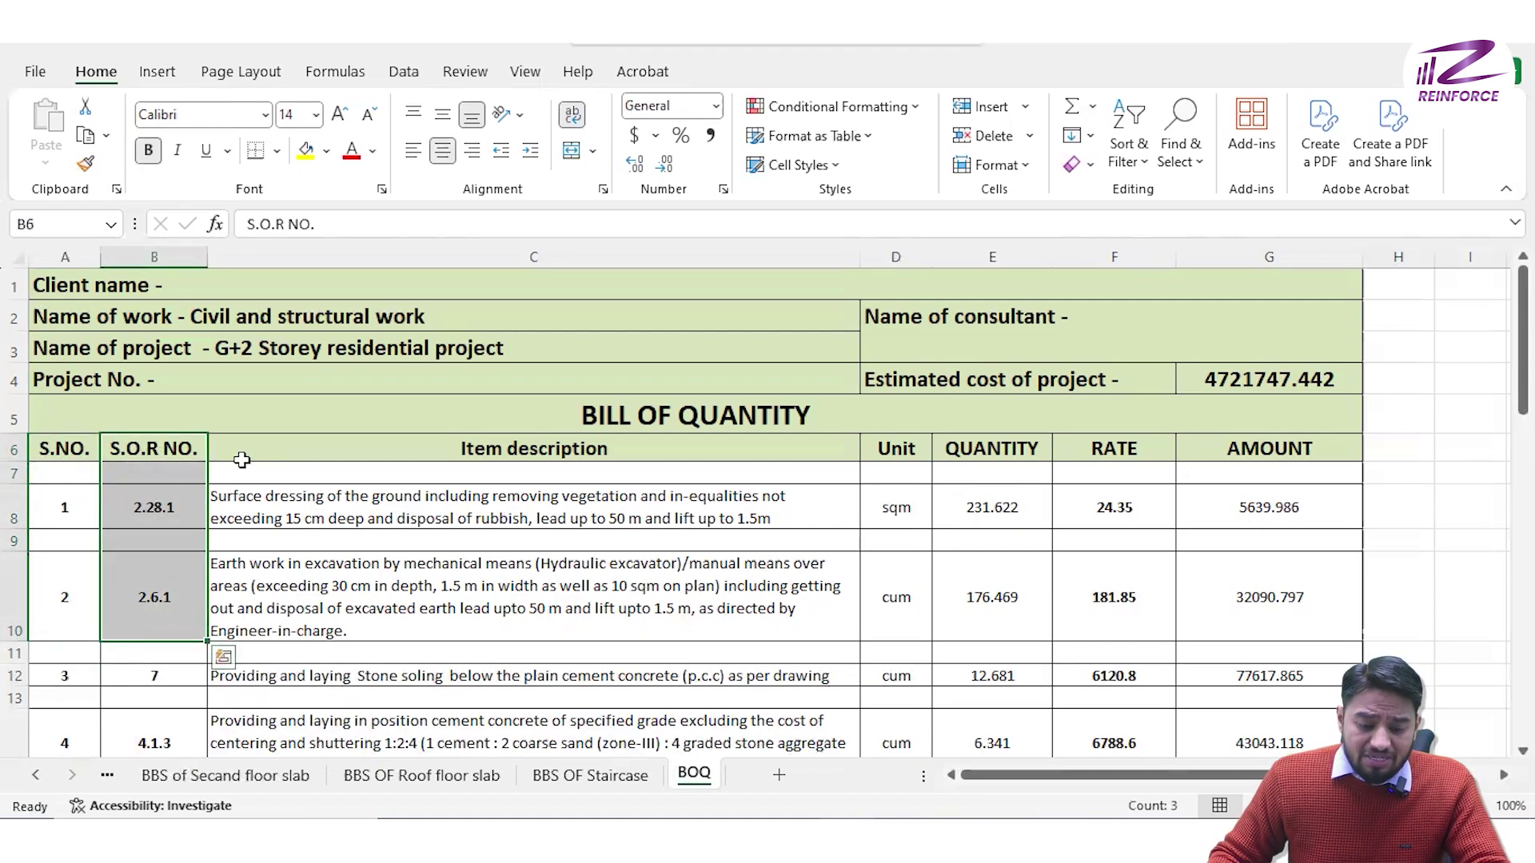
left_click_drag(344, 444, 383, 681)
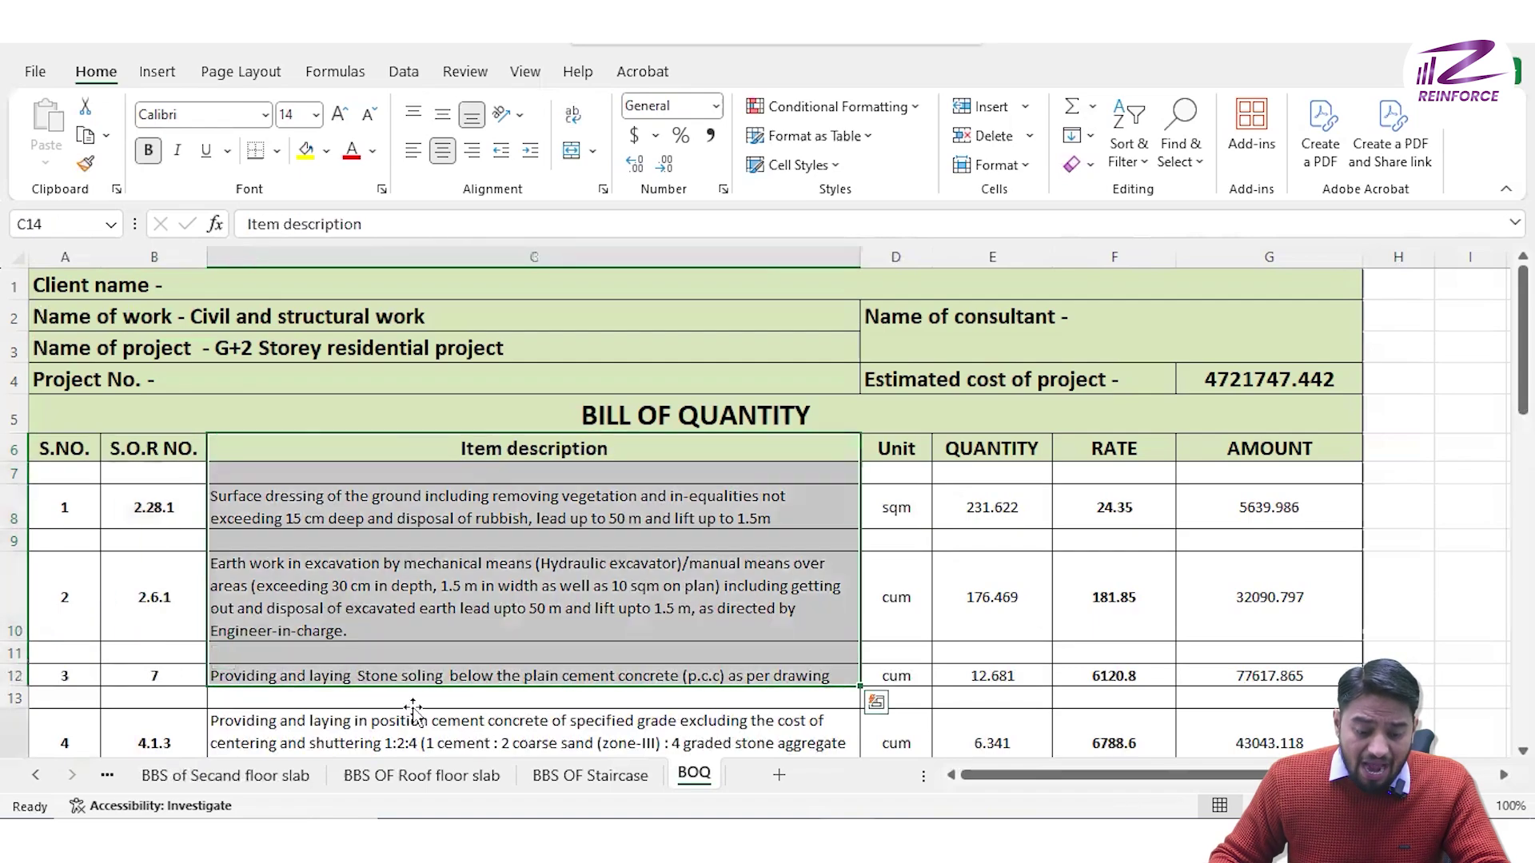
left_click(406, 719)
left_click(397, 497)
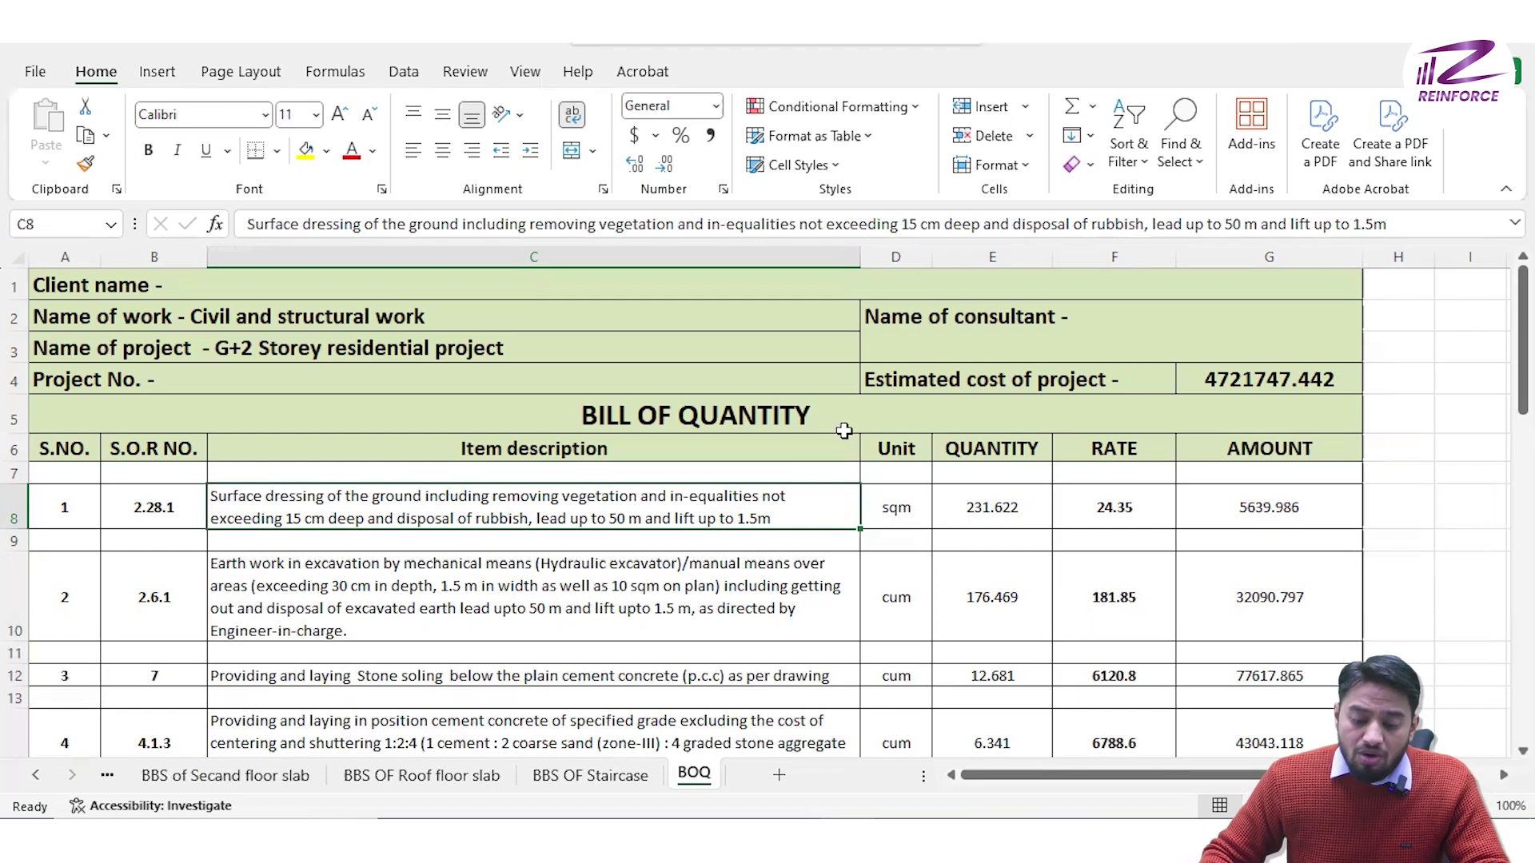
Step: Examine the unit, quantity, rate and amount columns for the first items of the bill of quantity
left_click(901, 450)
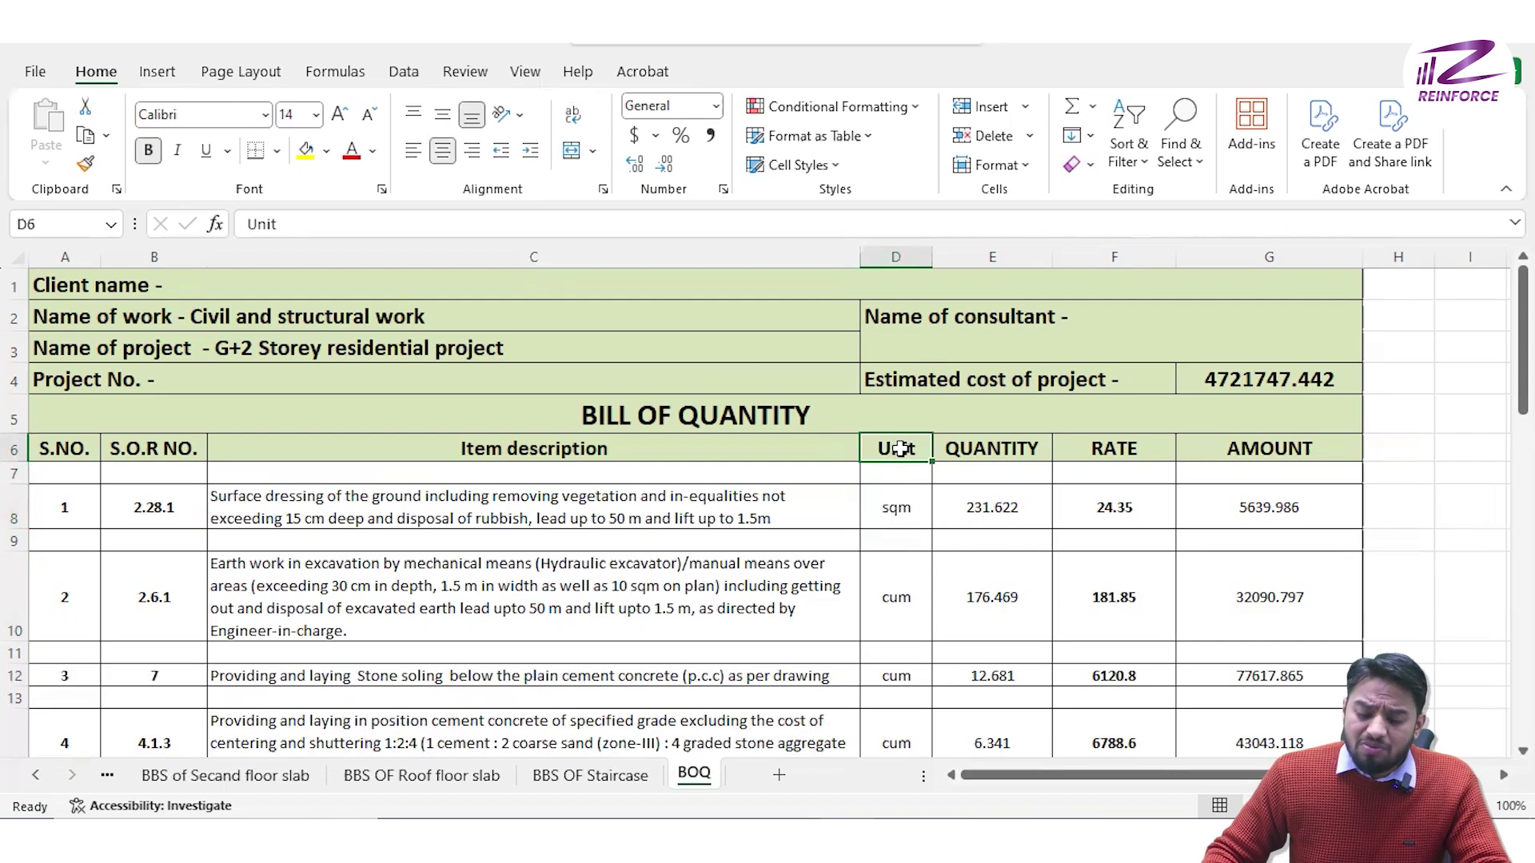
left_click_drag(1005, 452, 967, 728)
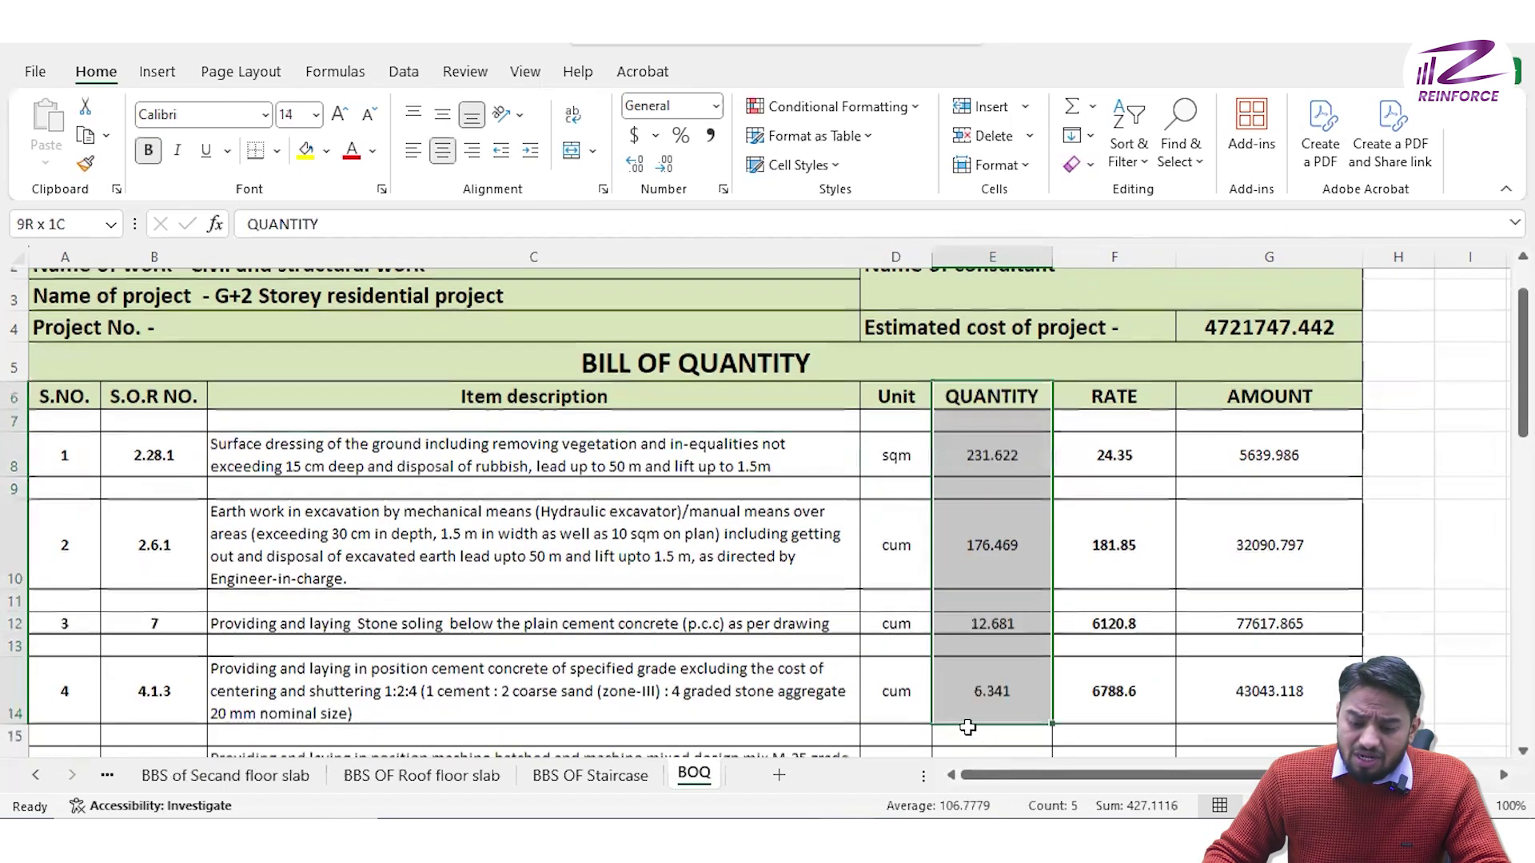
left_click_drag(1123, 390, 1119, 707)
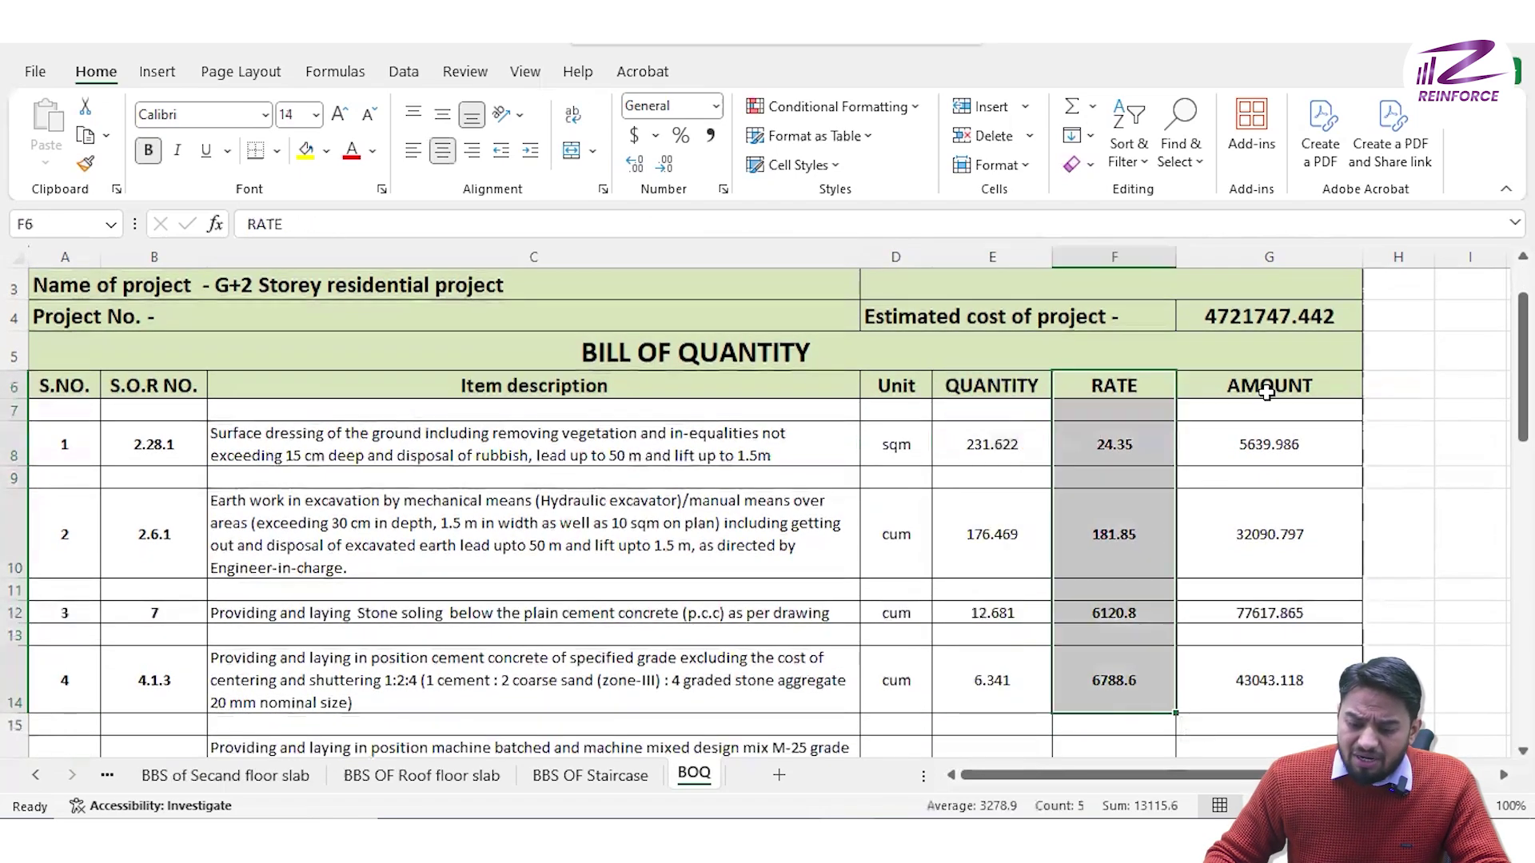
left_click_drag(1267, 392, 1200, 705)
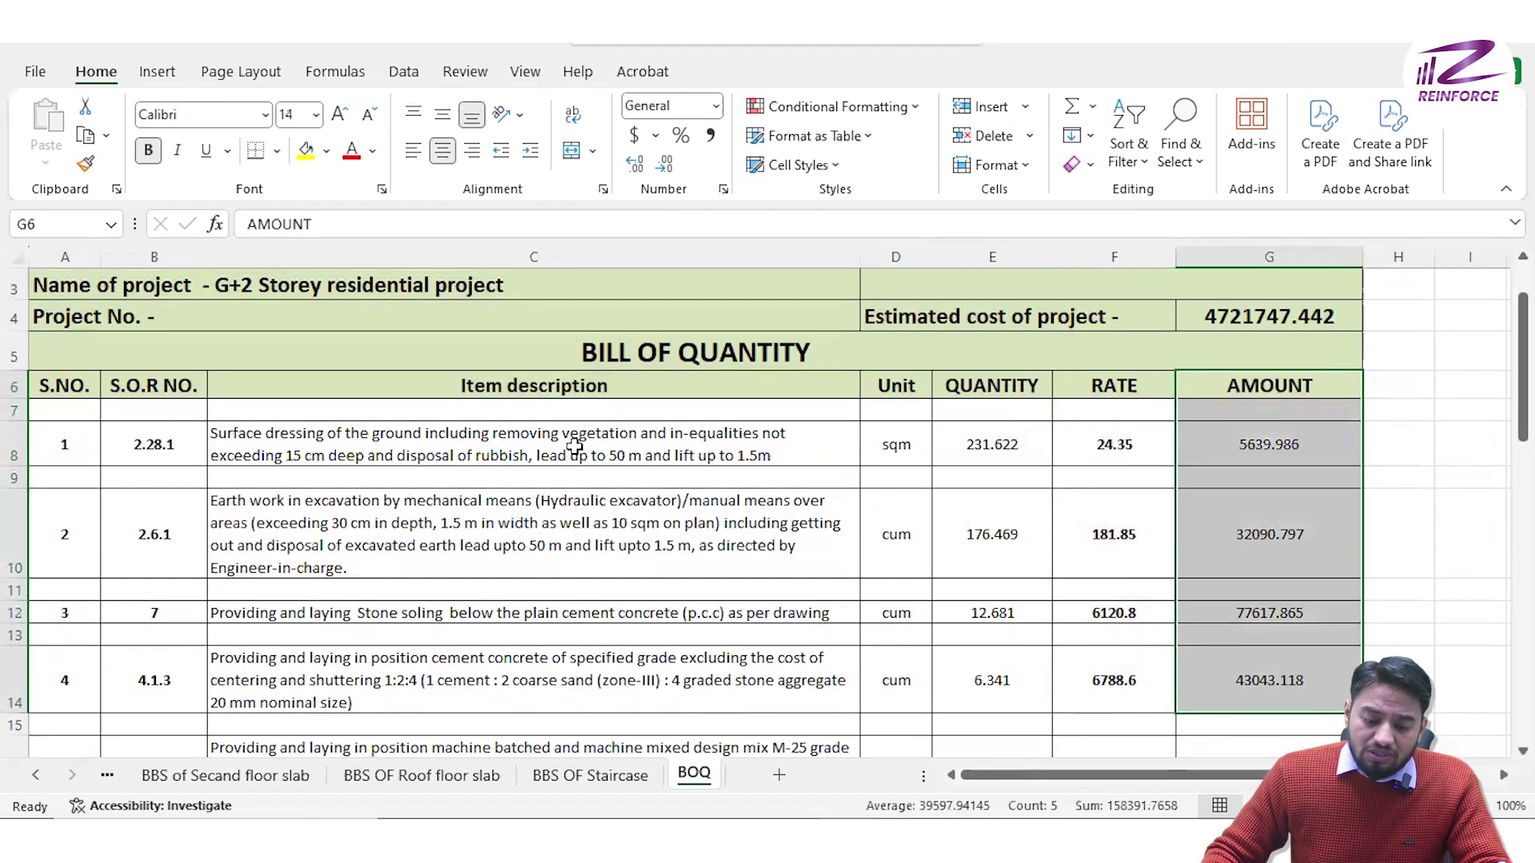
Step: Look through the item descriptions down to the total amount, inspect its formula, and return to the first items
left_click_drag(574, 446, 560, 688)
scroll(806, 512, "down", 3)
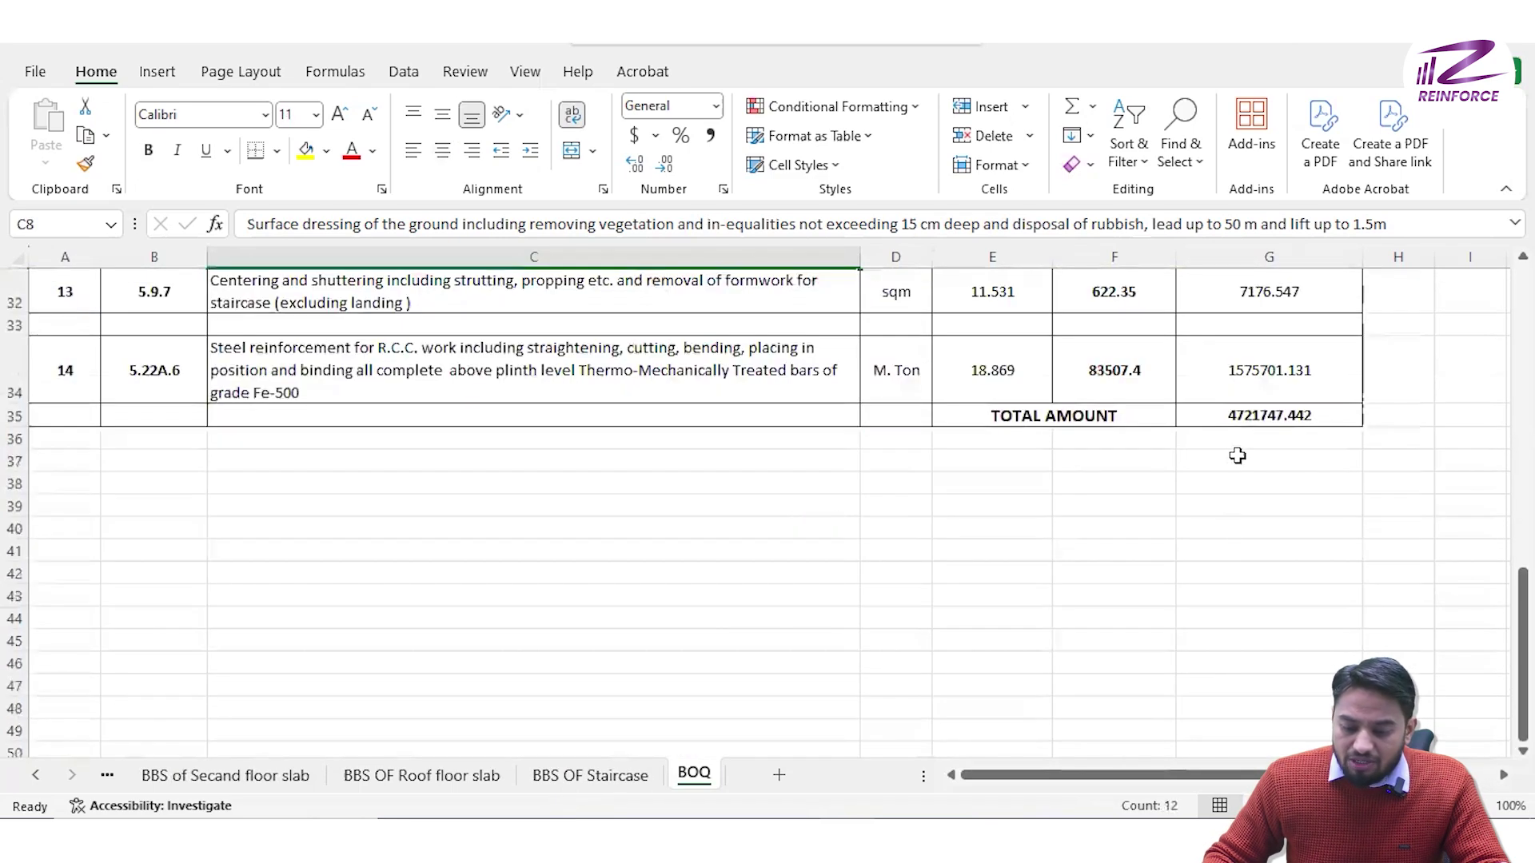
left_click(1235, 415)
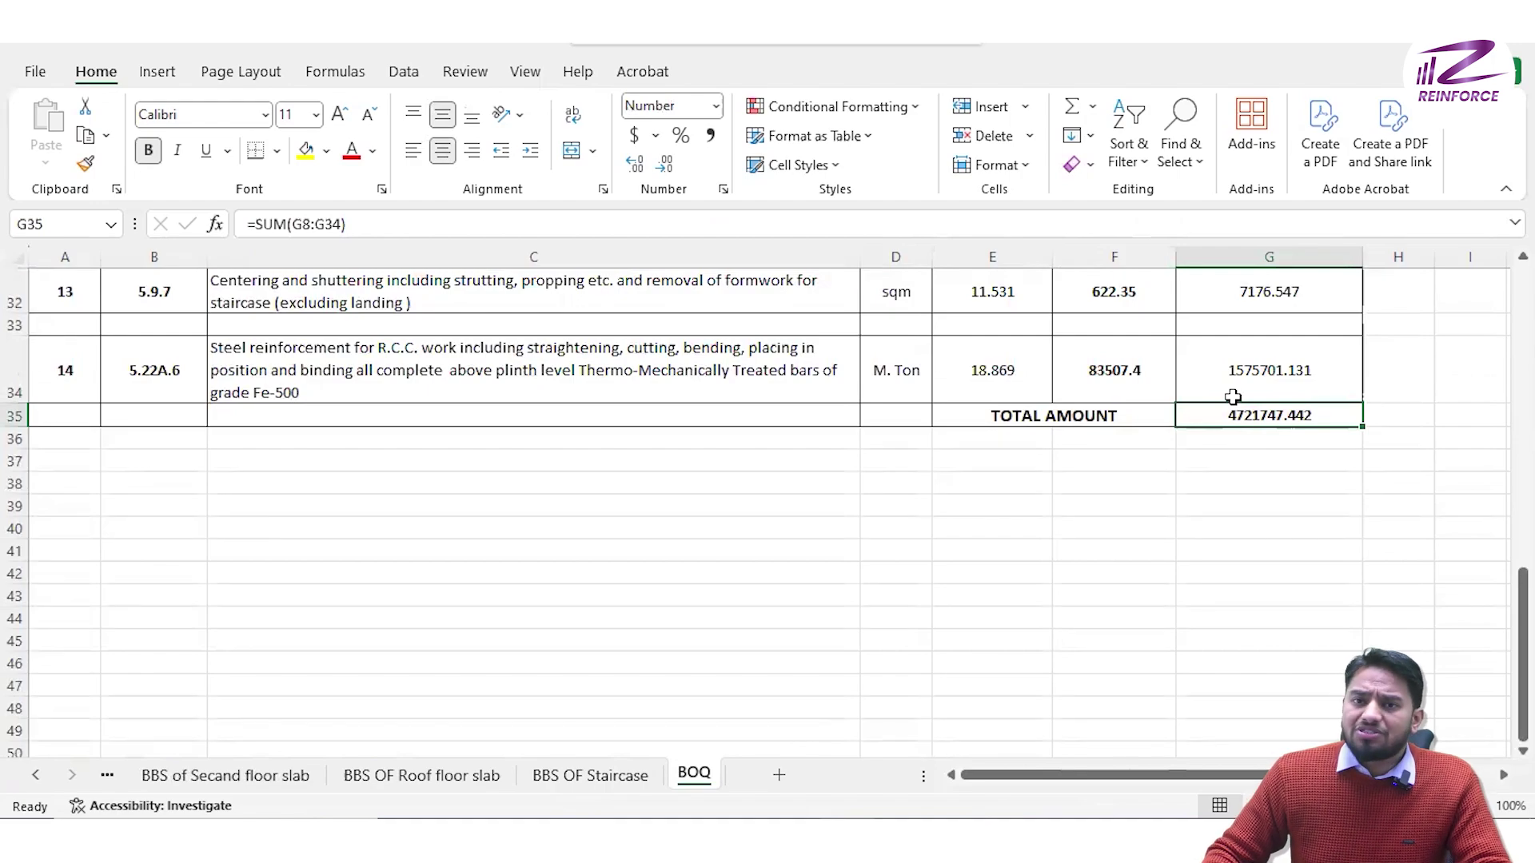
scroll(904, 431, "up", 10)
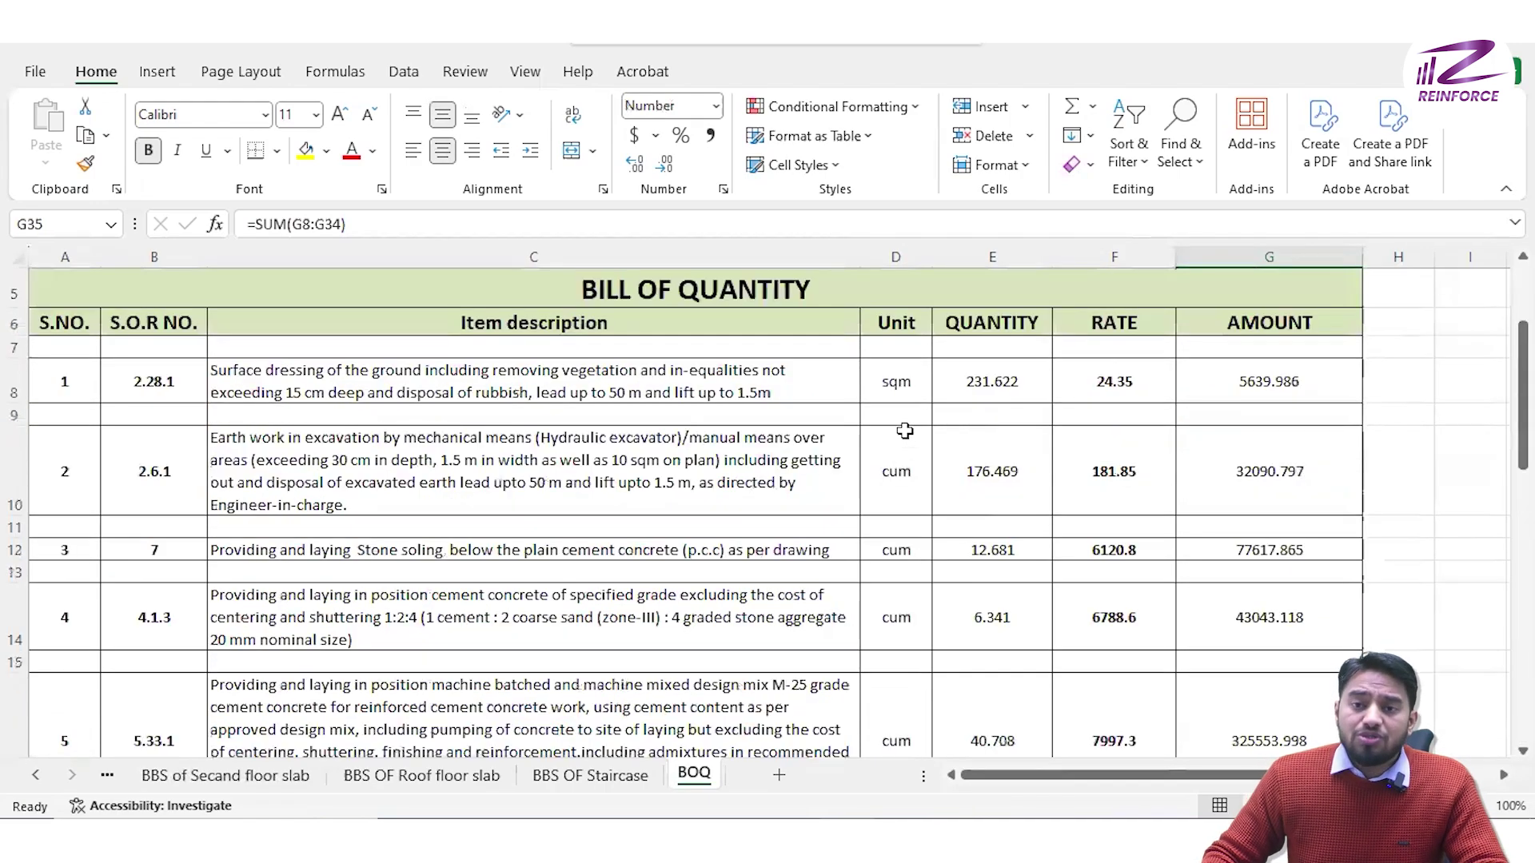